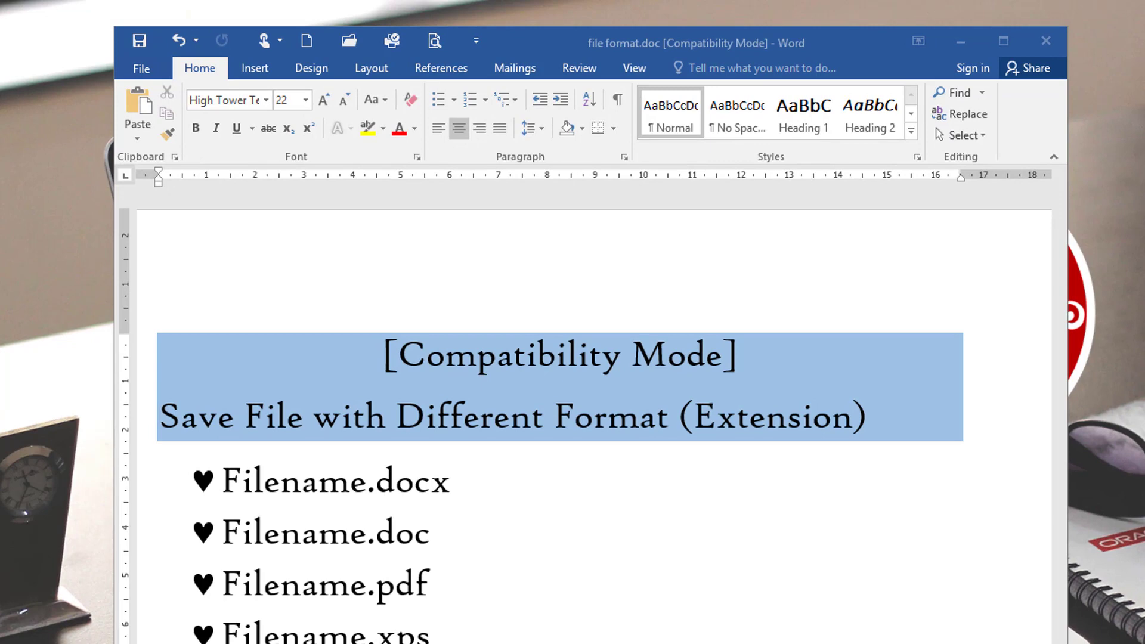
# Open word101 > folder 12 in File Explorer, briefly open 1.docx, then close it
pyautogui.click(697, 38)
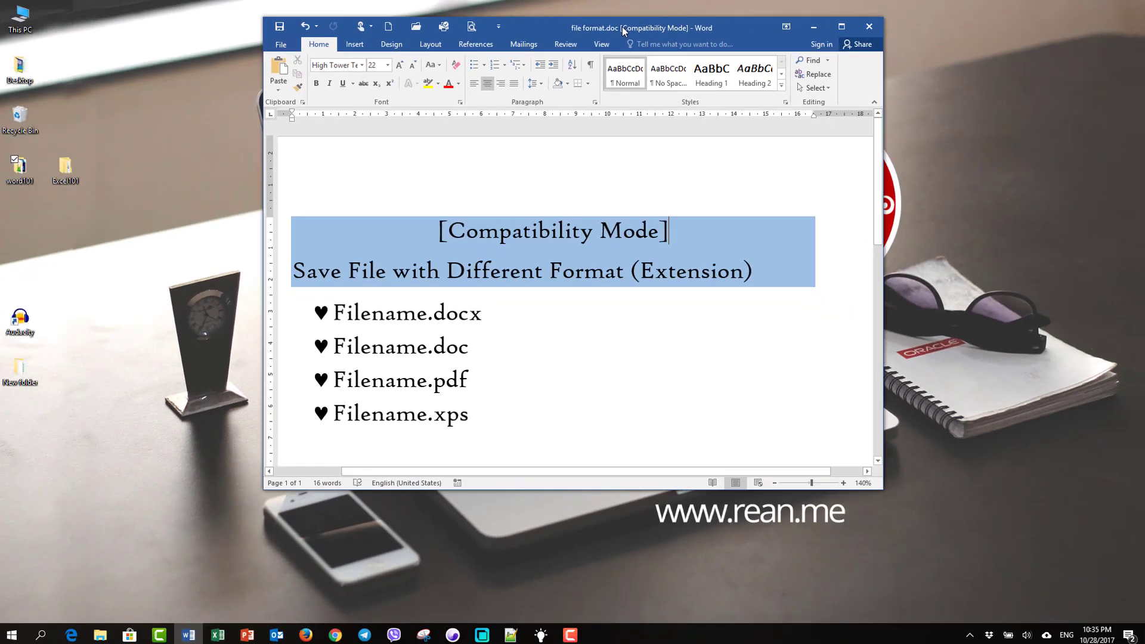
pyautogui.click(24, 178)
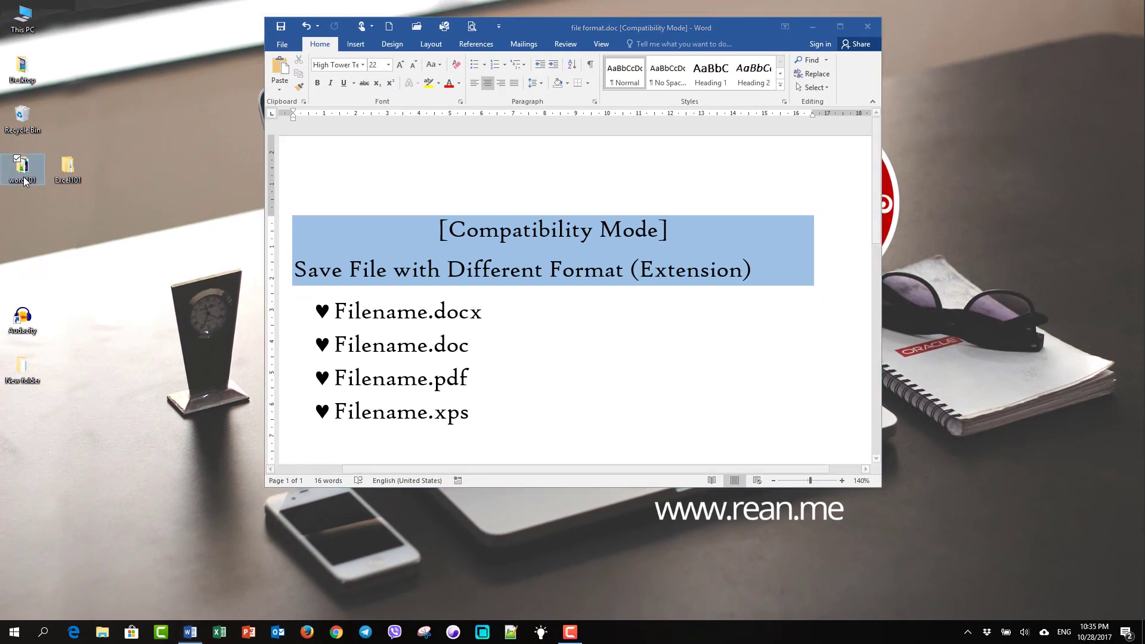
pyautogui.doubleClick(23, 177)
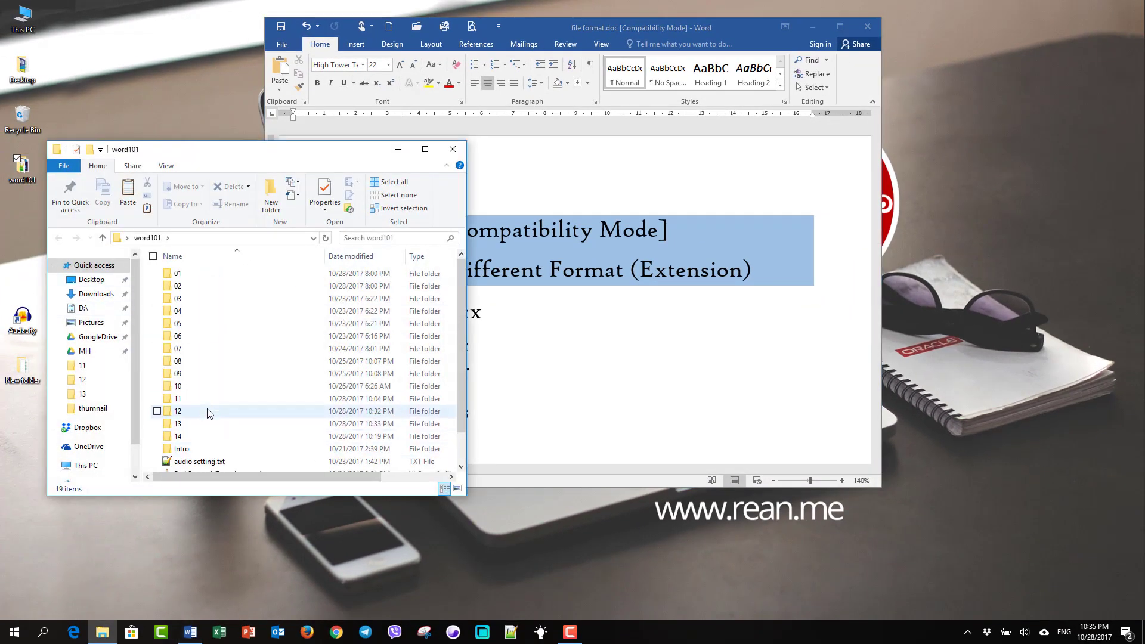
pyautogui.doubleClick(209, 412)
pyautogui.click(185, 298)
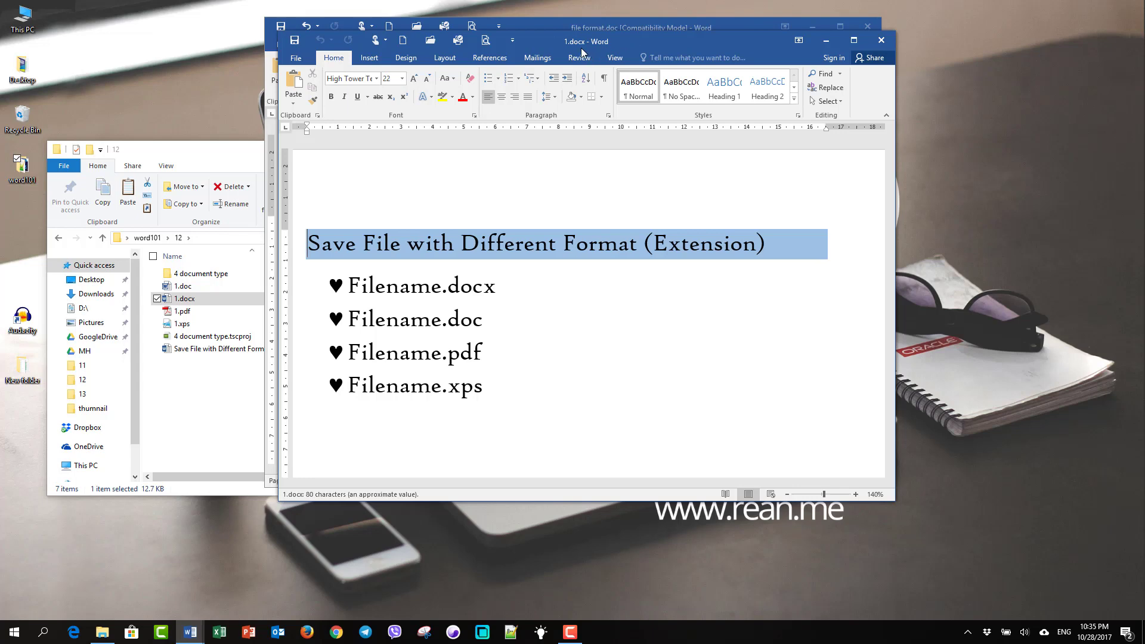
pyautogui.click(882, 40)
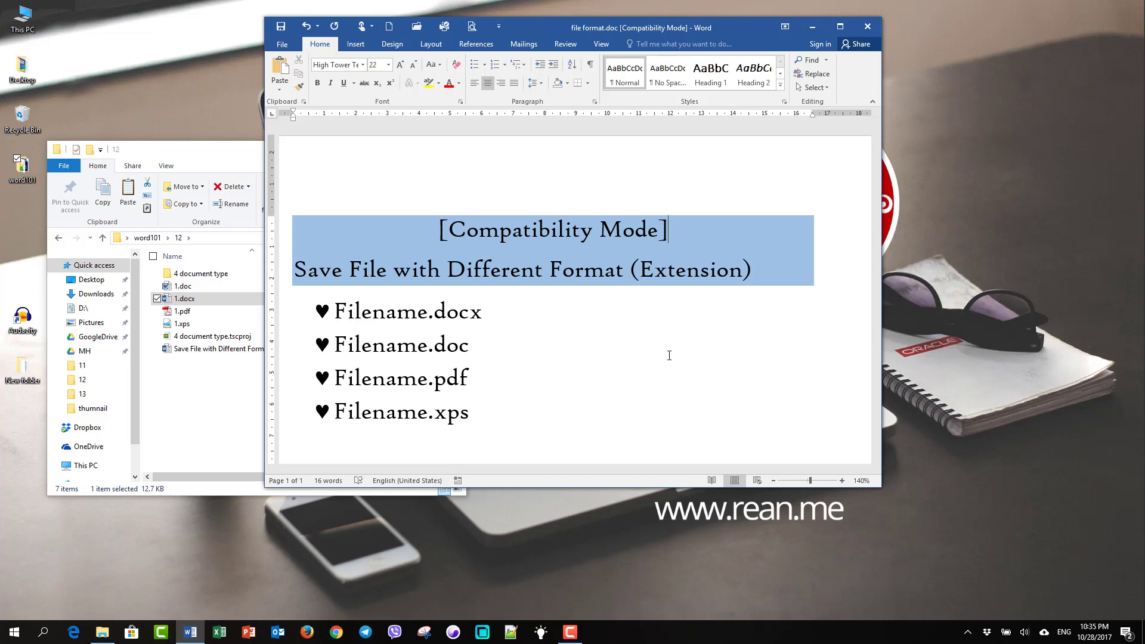
pyautogui.click(182, 639)
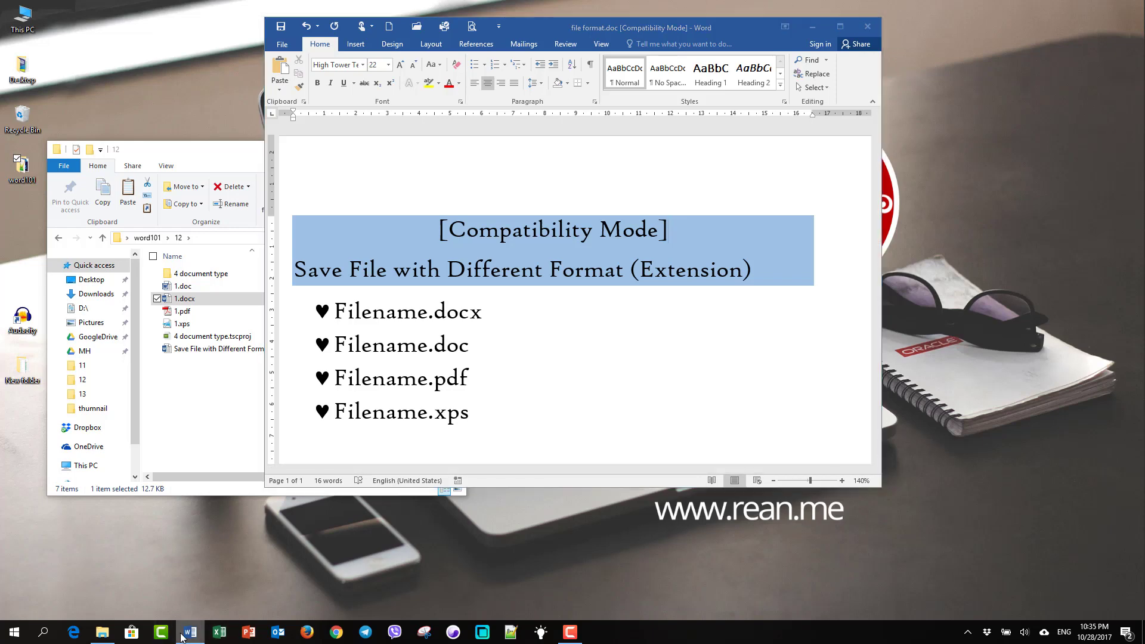
pyautogui.rightClick(182, 638)
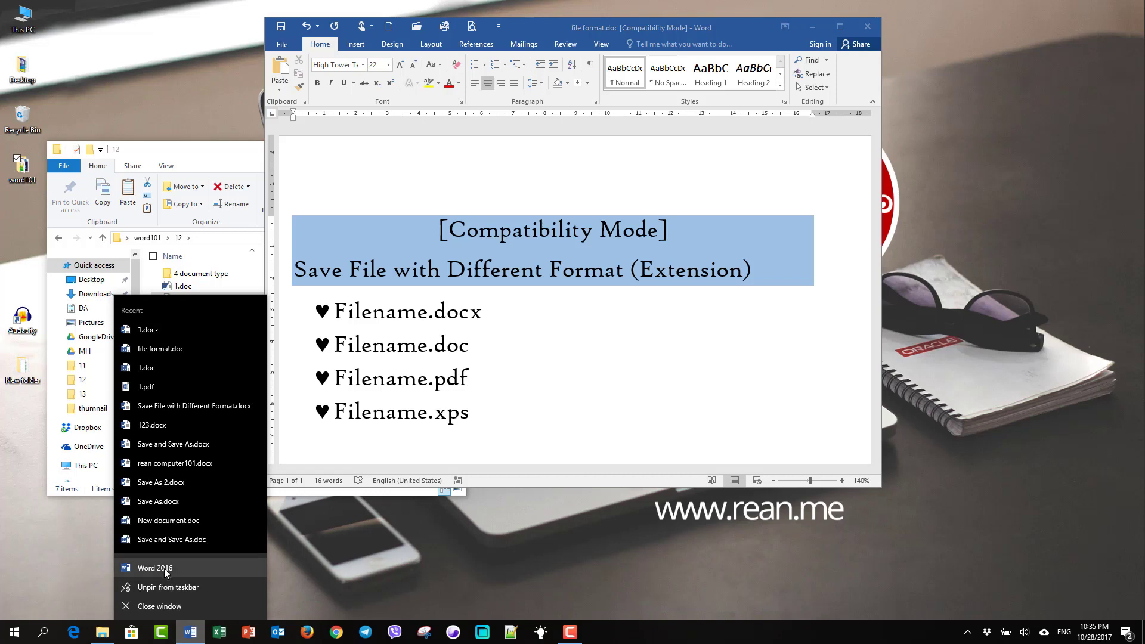
pyautogui.click(166, 569)
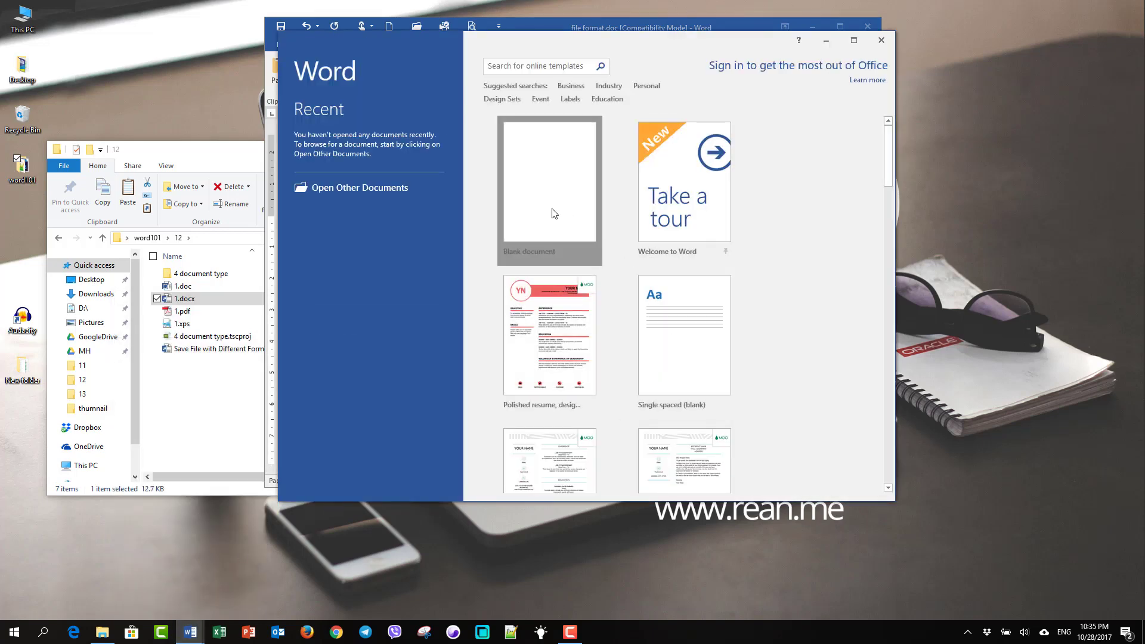
pyautogui.click(554, 213)
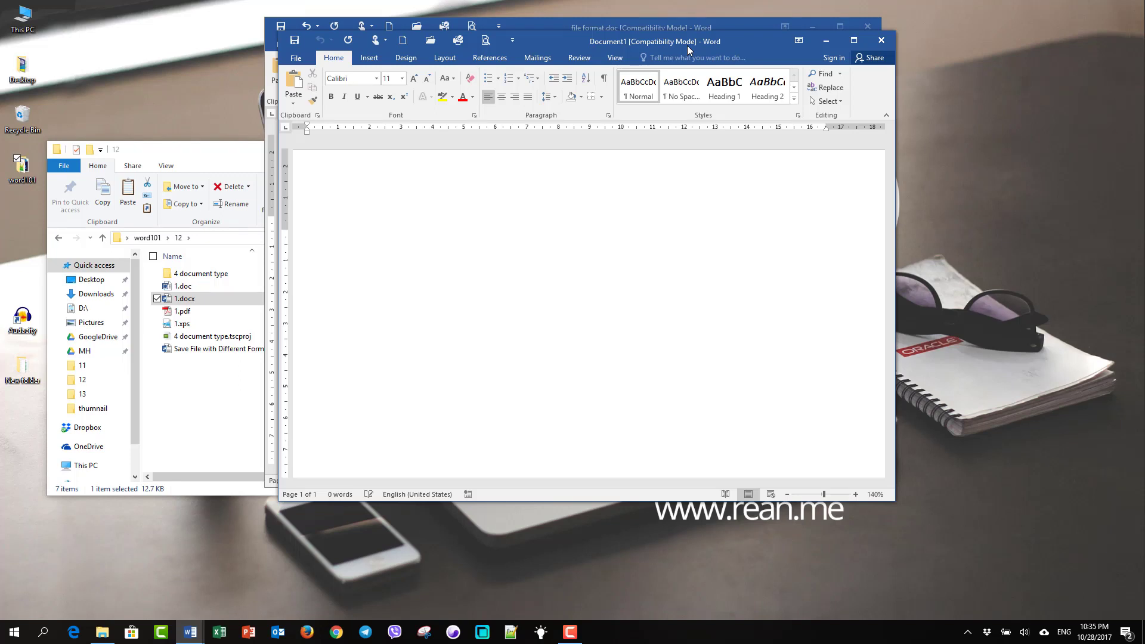
pyautogui.click(881, 40)
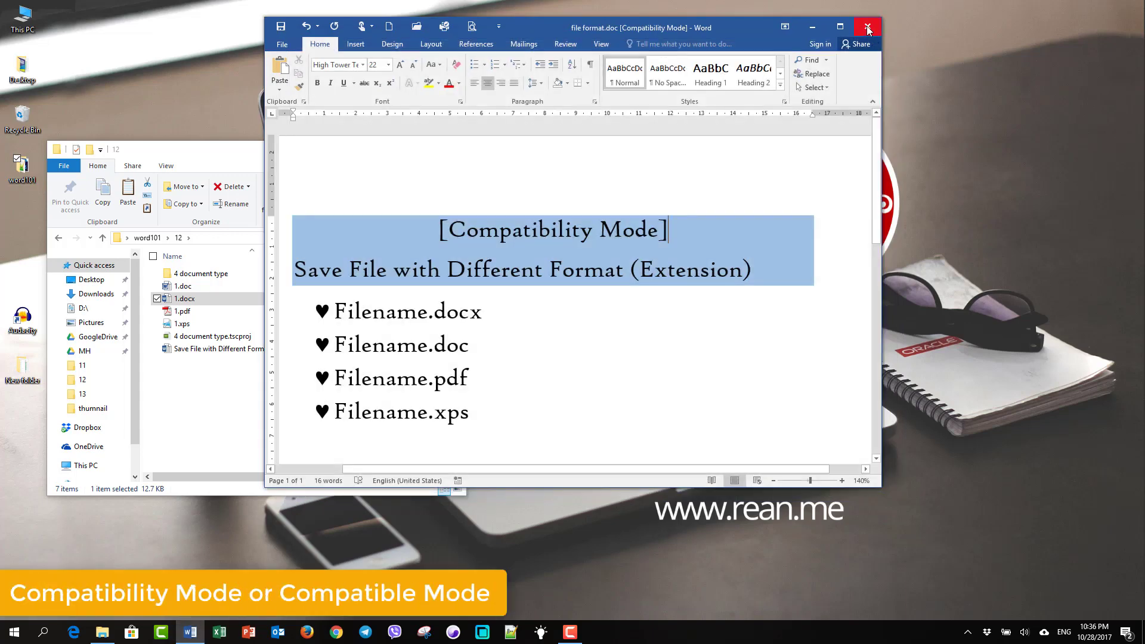
pyautogui.moveTo(744, 26)
pyautogui.mouseDown()
pyautogui.moveTo(746, 76)
pyautogui.moveTo(747, 64)
pyautogui.mouseUp()
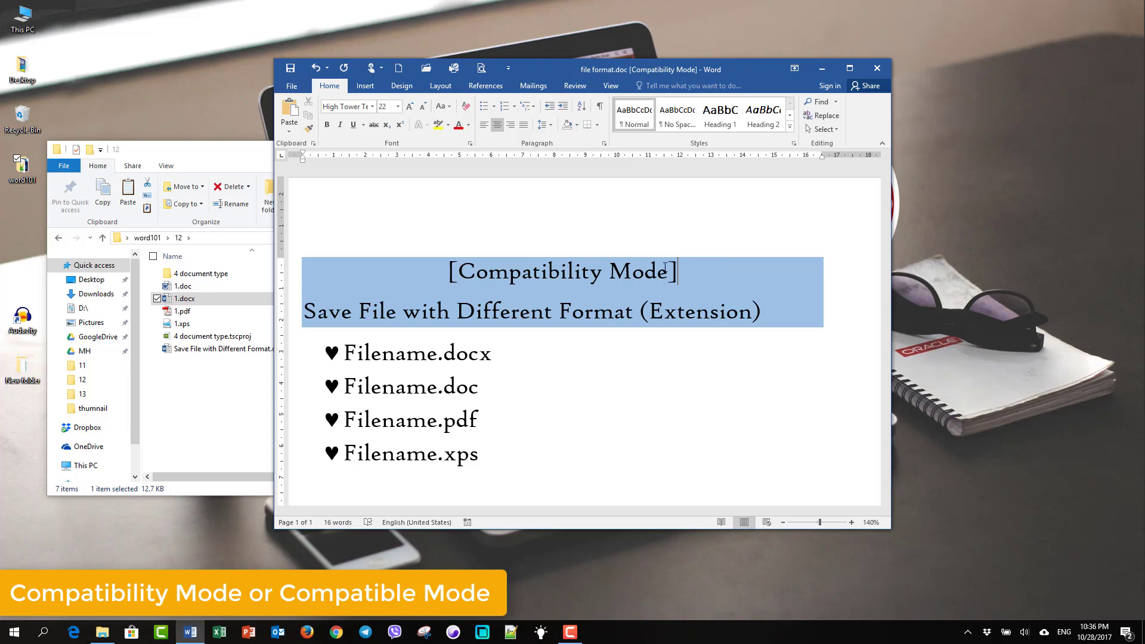
pyautogui.moveTo(443, 361); pyautogui.dragTo(501, 363)
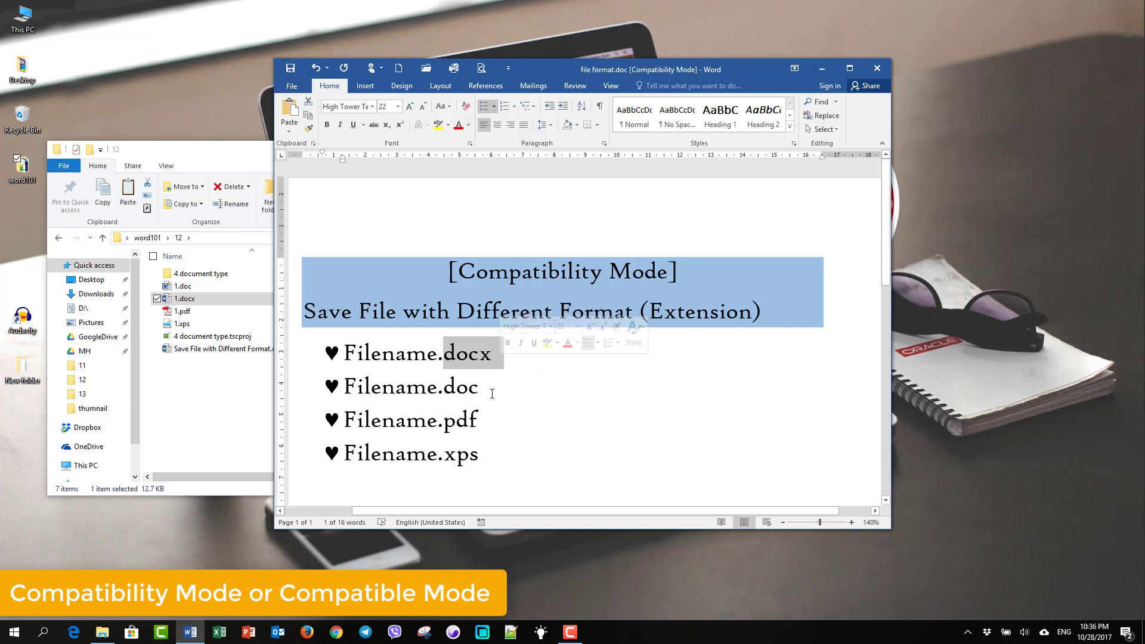
pyautogui.moveTo(441, 391); pyautogui.dragTo(483, 388)
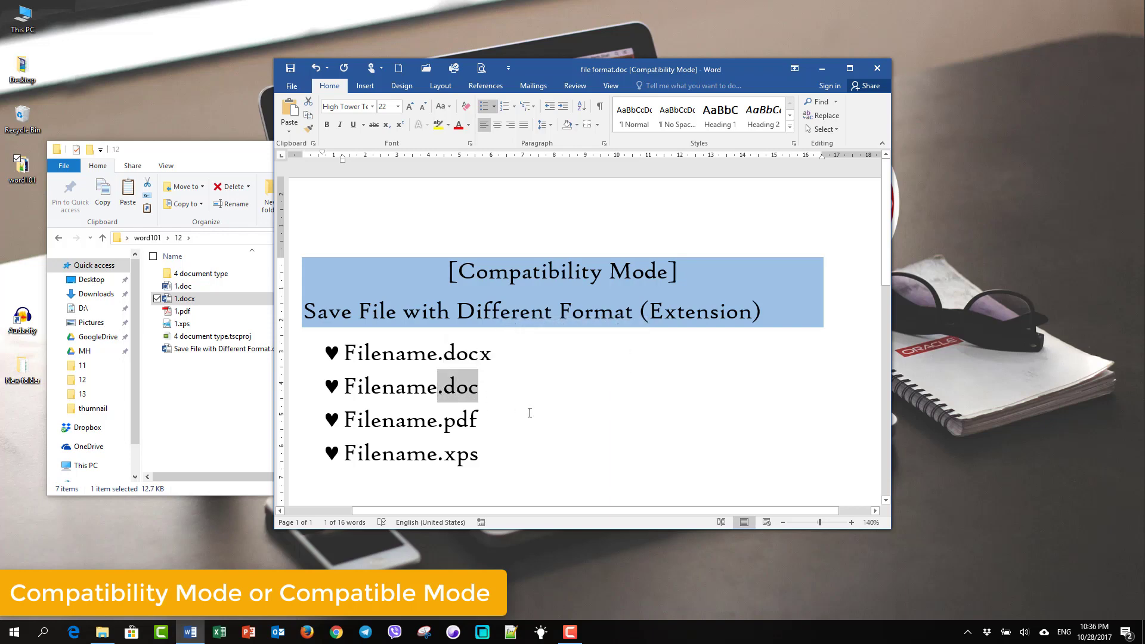
pyautogui.press('Down')
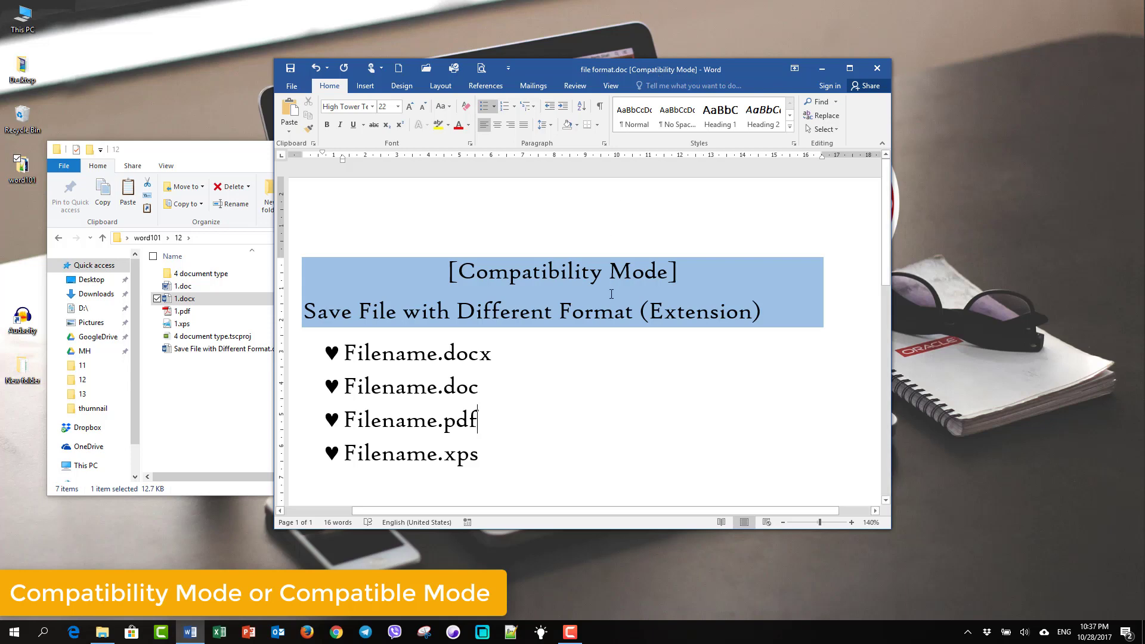
pyautogui.click(582, 290)
pyautogui.moveTo(449, 271); pyautogui.dragTo(681, 269)
pyautogui.click(591, 314)
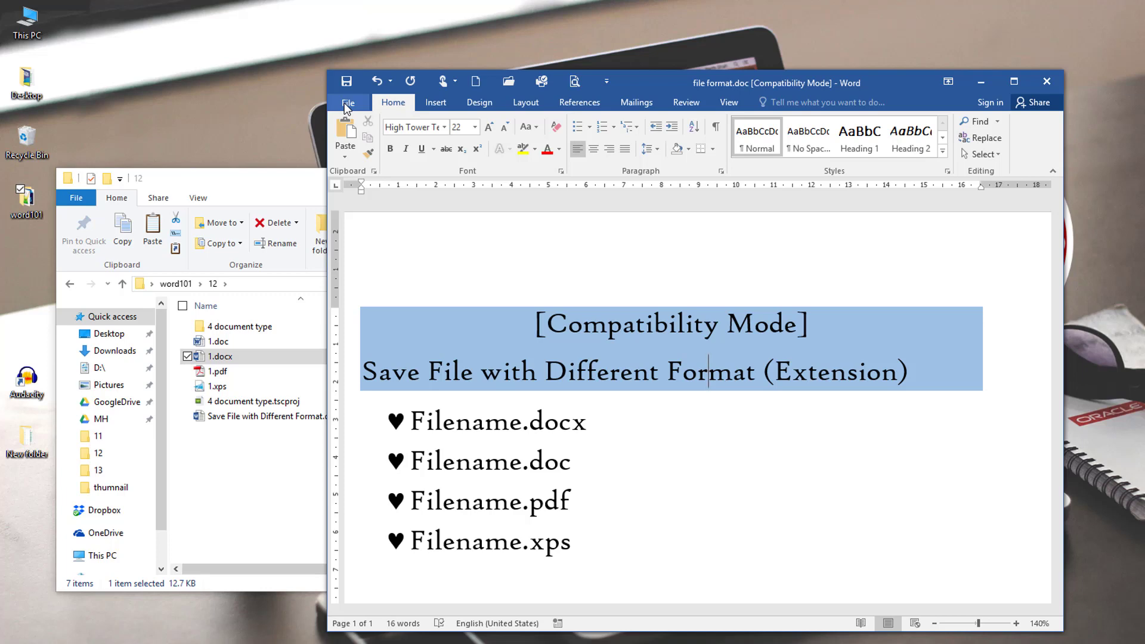
pyautogui.click(347, 104)
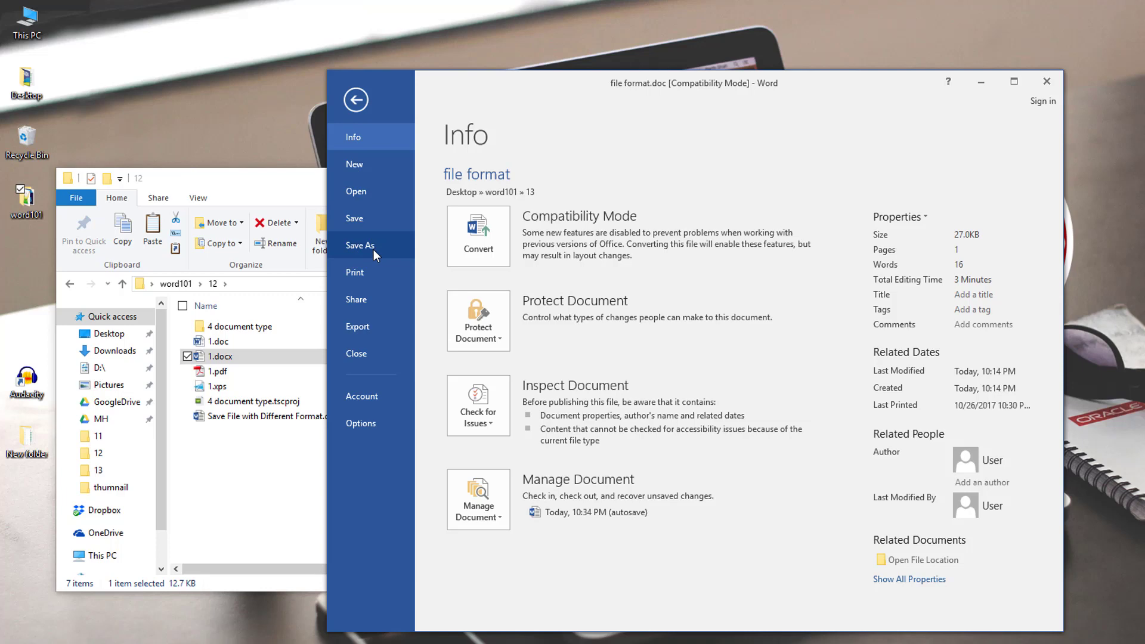
pyautogui.click(489, 237)
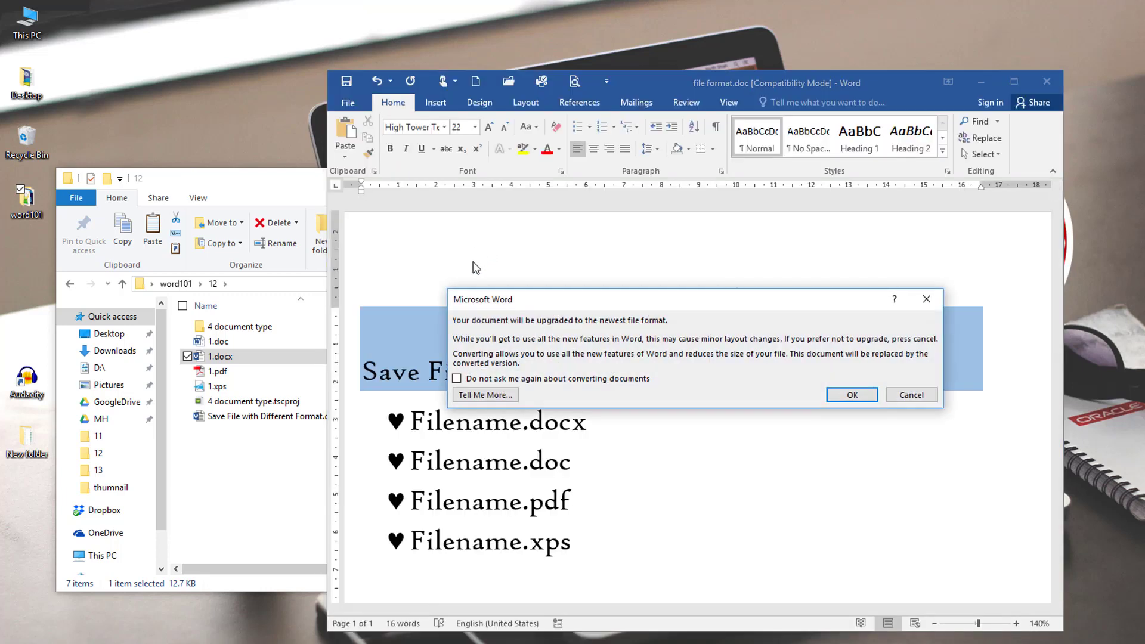
pyautogui.click(911, 394)
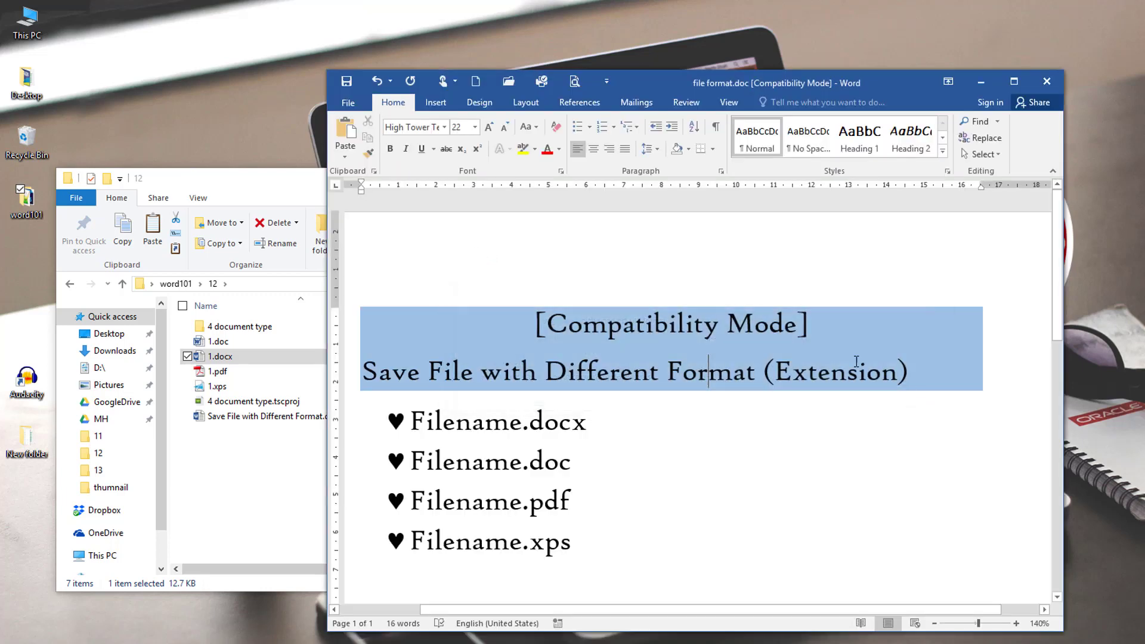
# Save a copy in folder 13 as file format.docx (Word Document), accepting the format upgrade
pyautogui.click(347, 104)
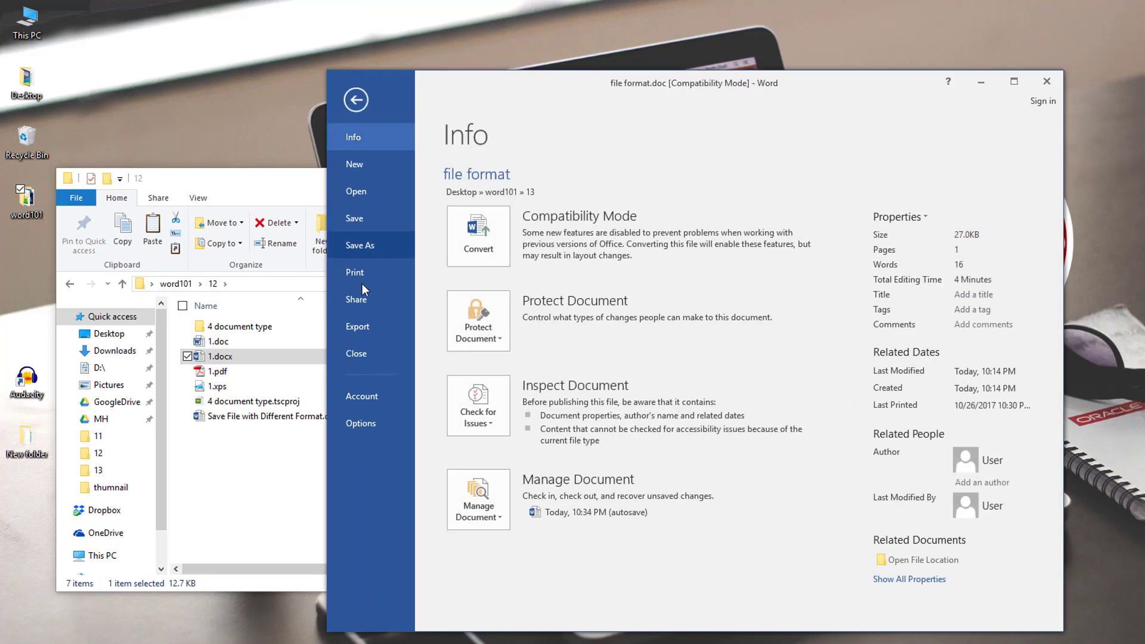
pyautogui.click(361, 246)
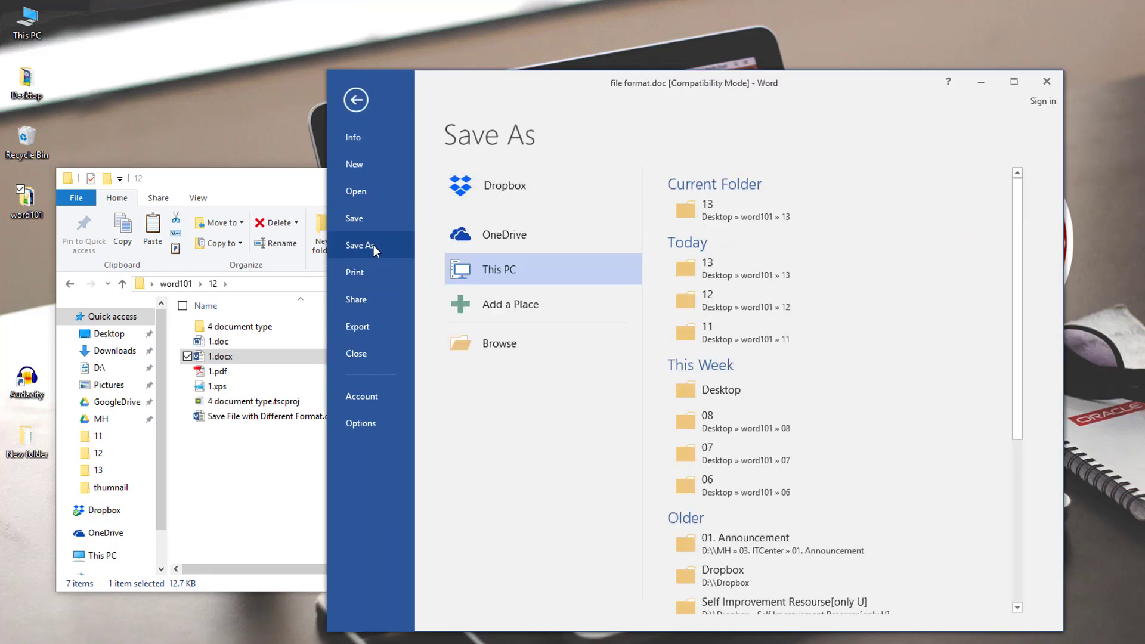
pyautogui.click(812, 219)
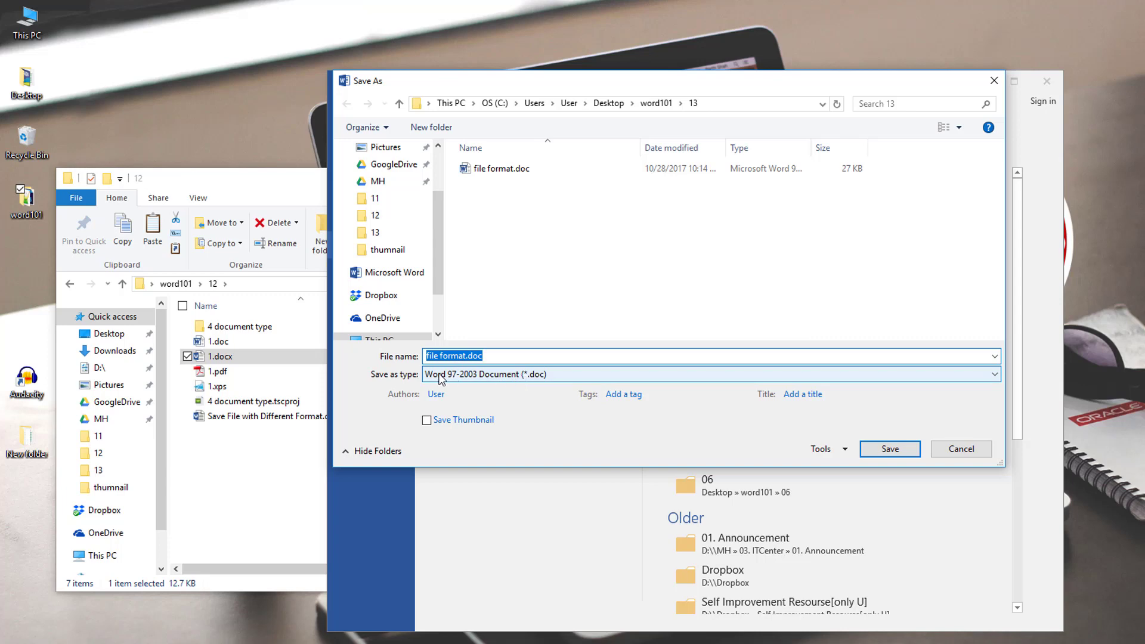
pyautogui.click(499, 380)
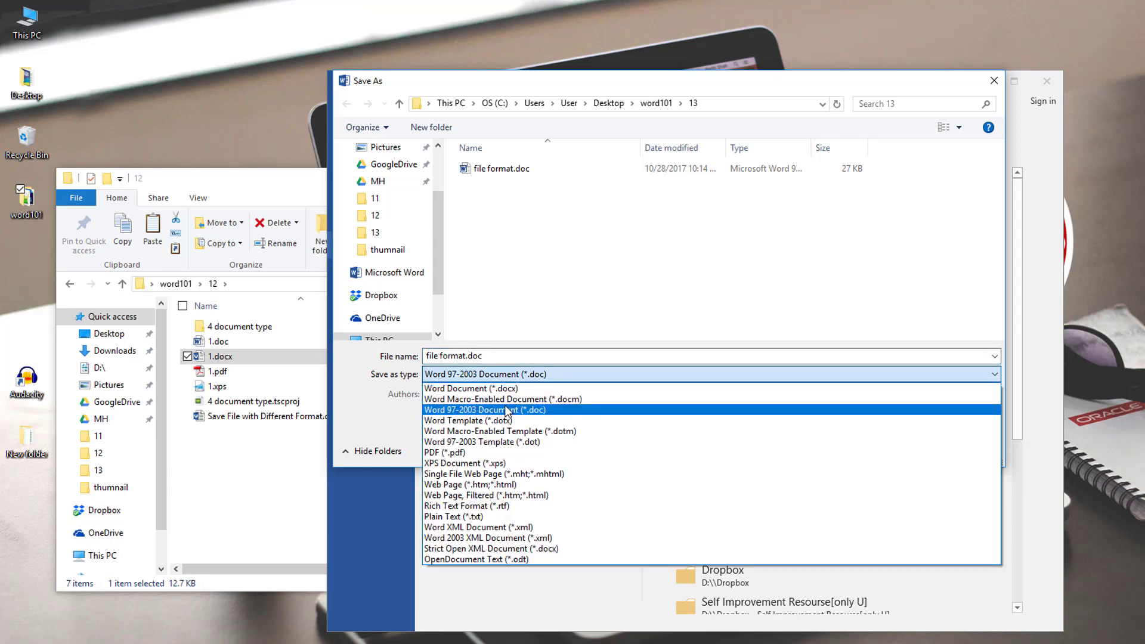
pyautogui.click(540, 388)
pyautogui.click(486, 357)
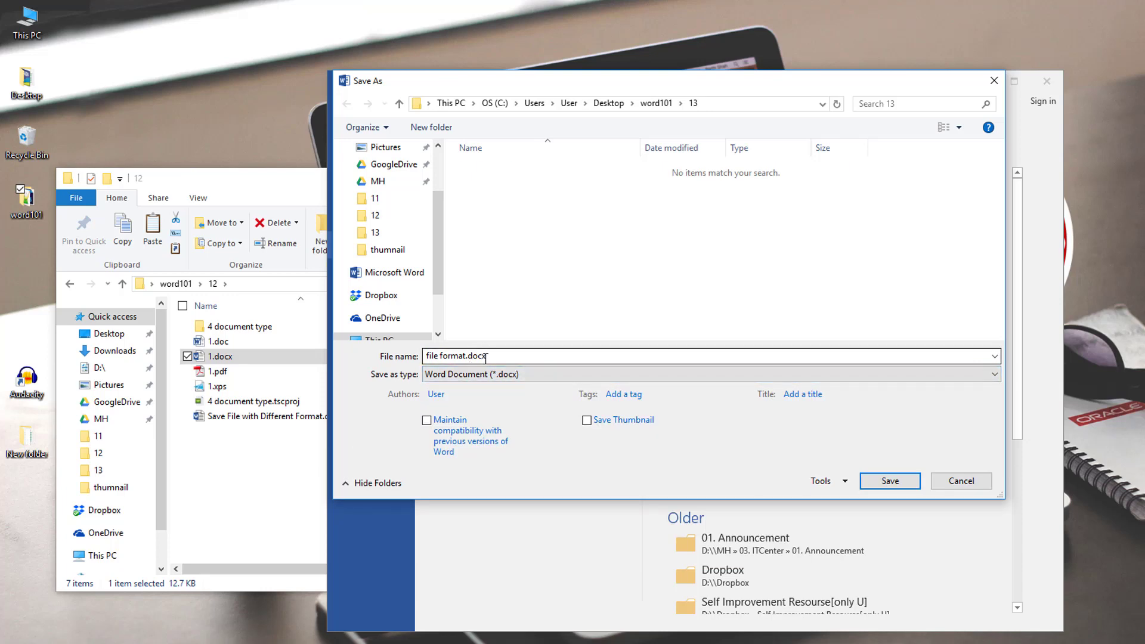
pyautogui.click(898, 483)
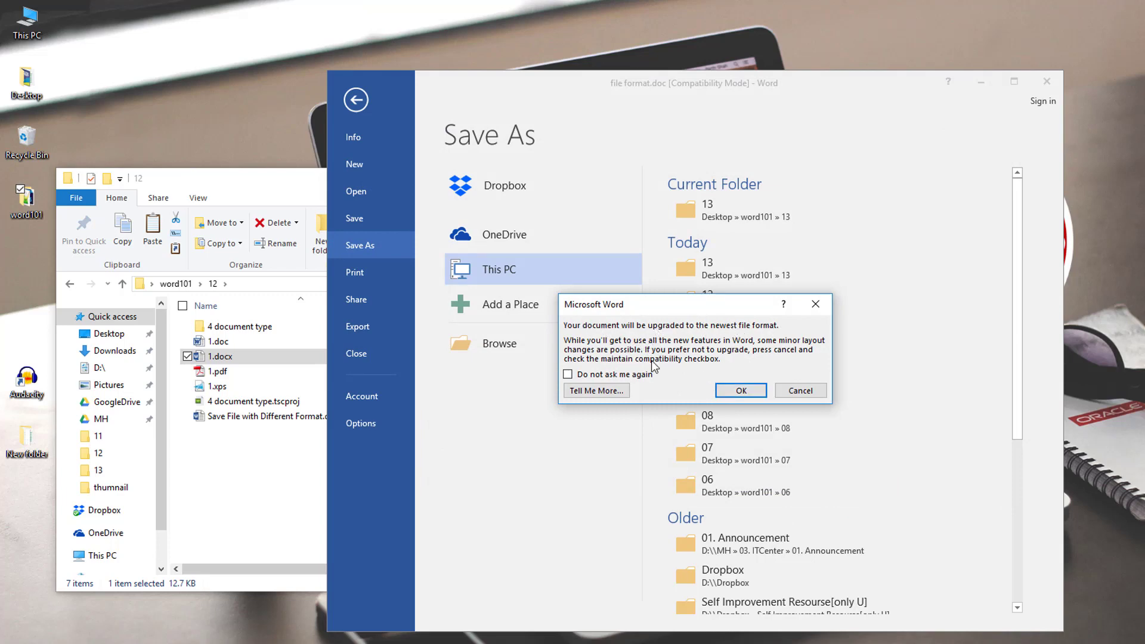
pyautogui.click(742, 390)
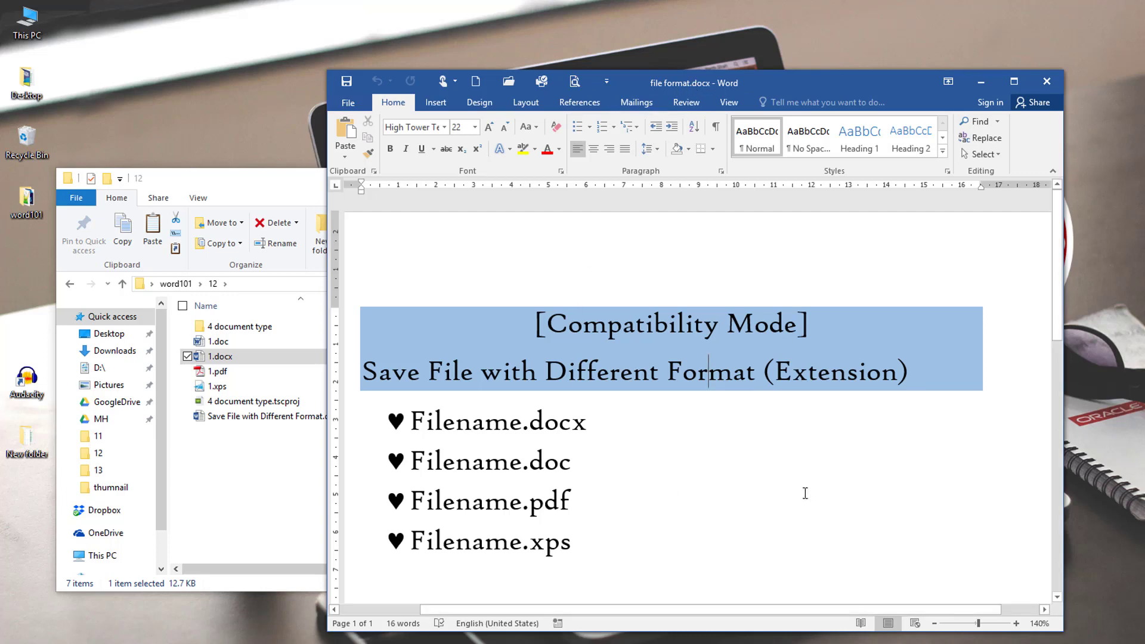
# Check folder 13 for the new file format.docx, then close the converted document in Word
pyautogui.click(834, 331)
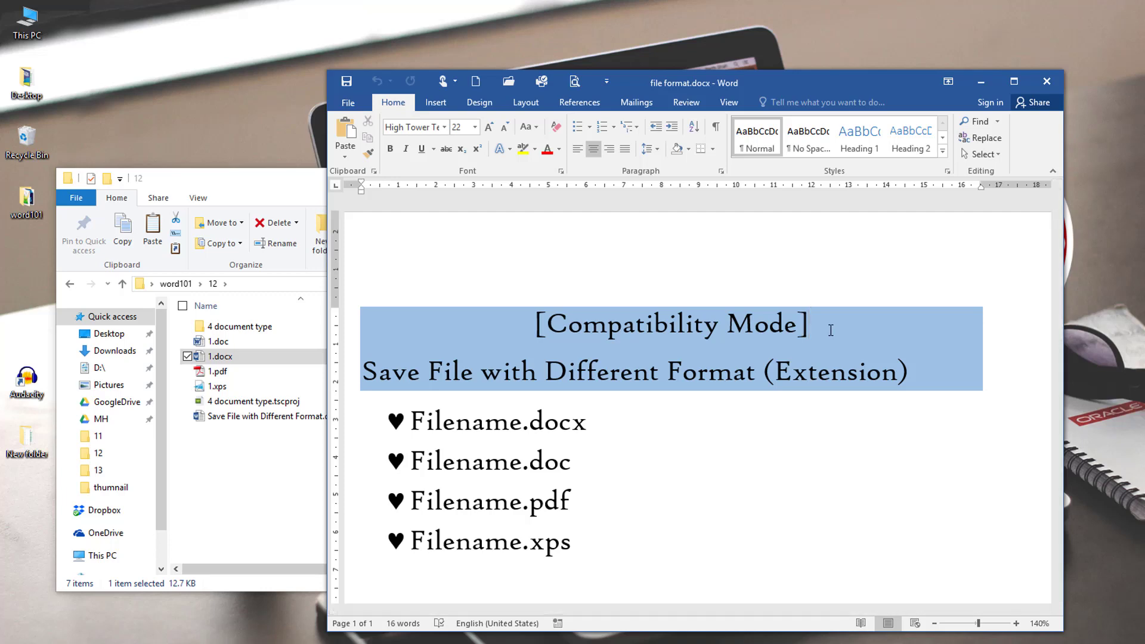
pyautogui.click(74, 300)
pyautogui.click(70, 284)
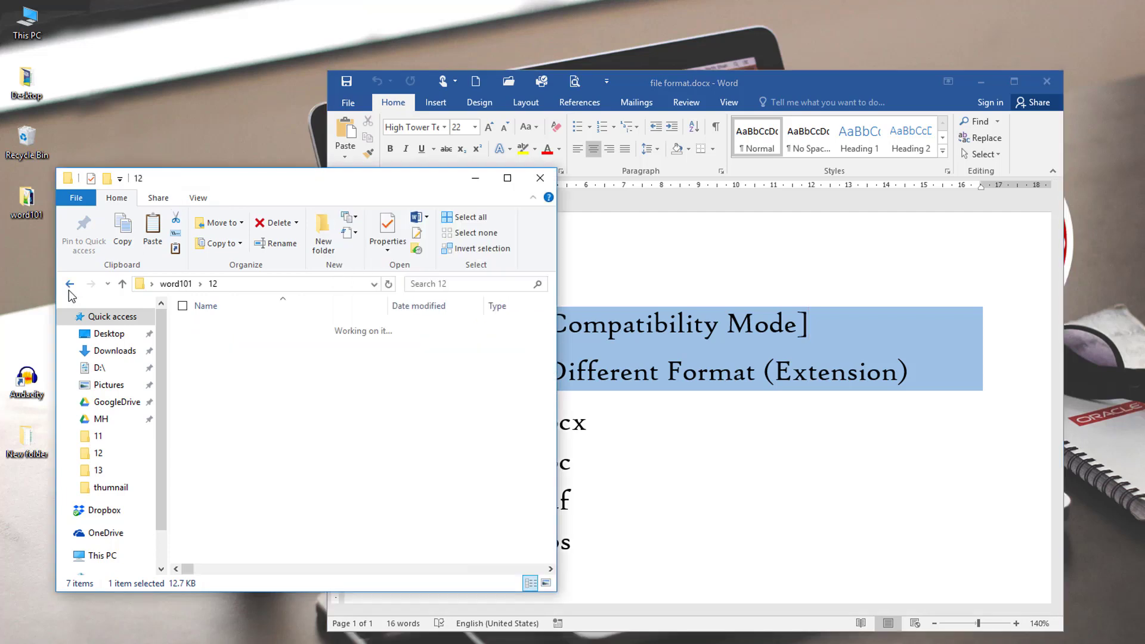
pyautogui.doubleClick(227, 508)
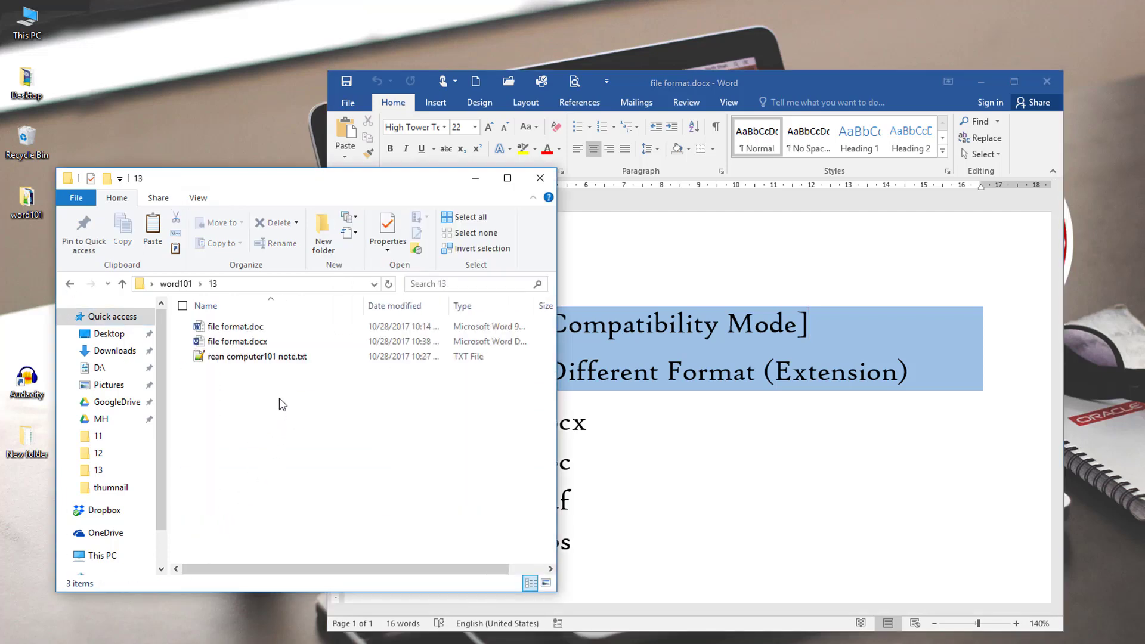
pyautogui.click(263, 341)
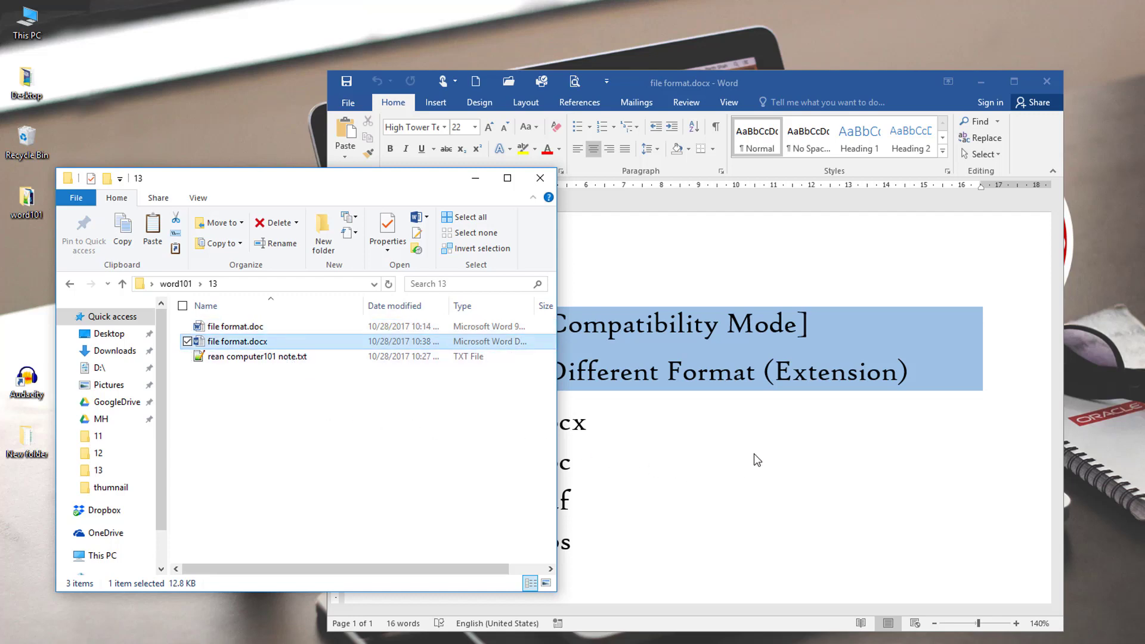
pyautogui.hotkey('alt', 'Tab')
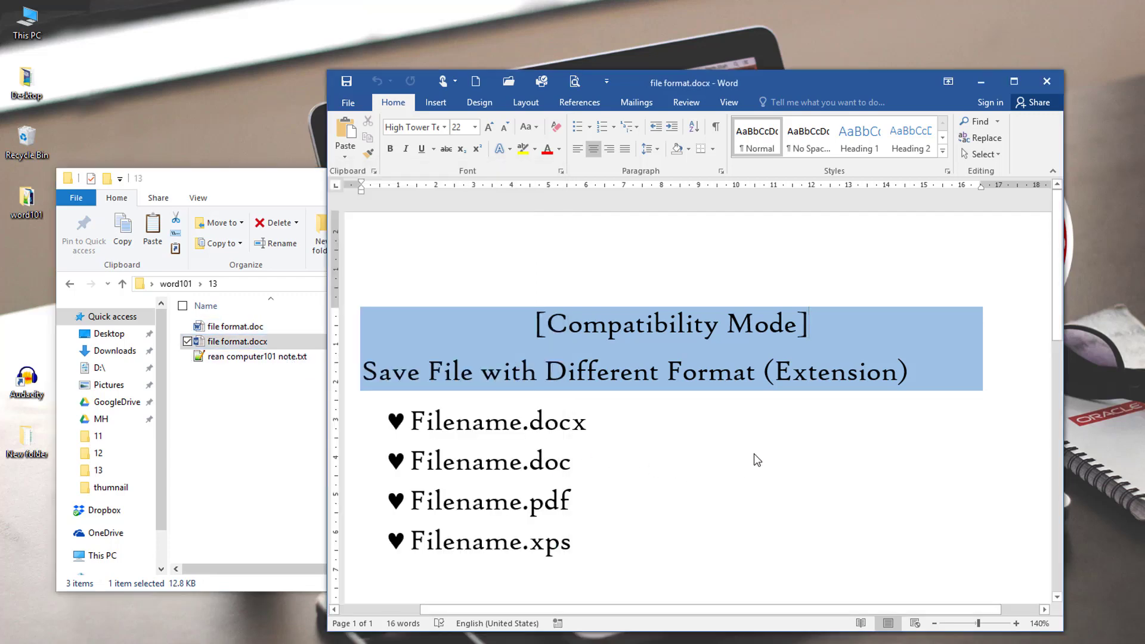
pyautogui.click(1047, 82)
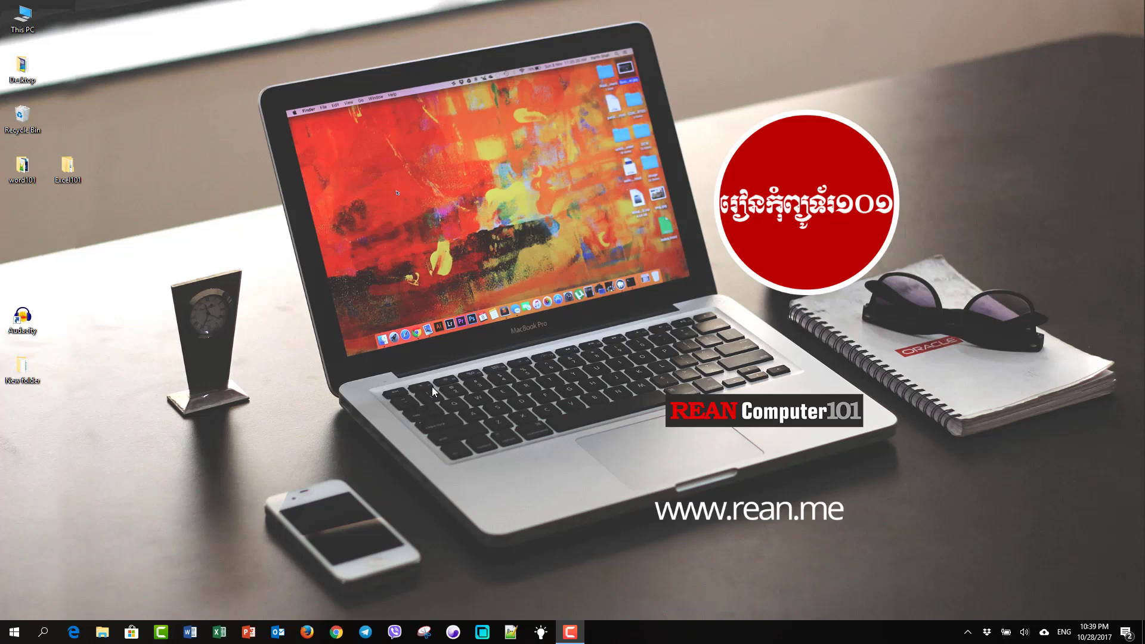
# Launch Word, create a blank document and type 'rean computer101'
pyautogui.click(189, 632)
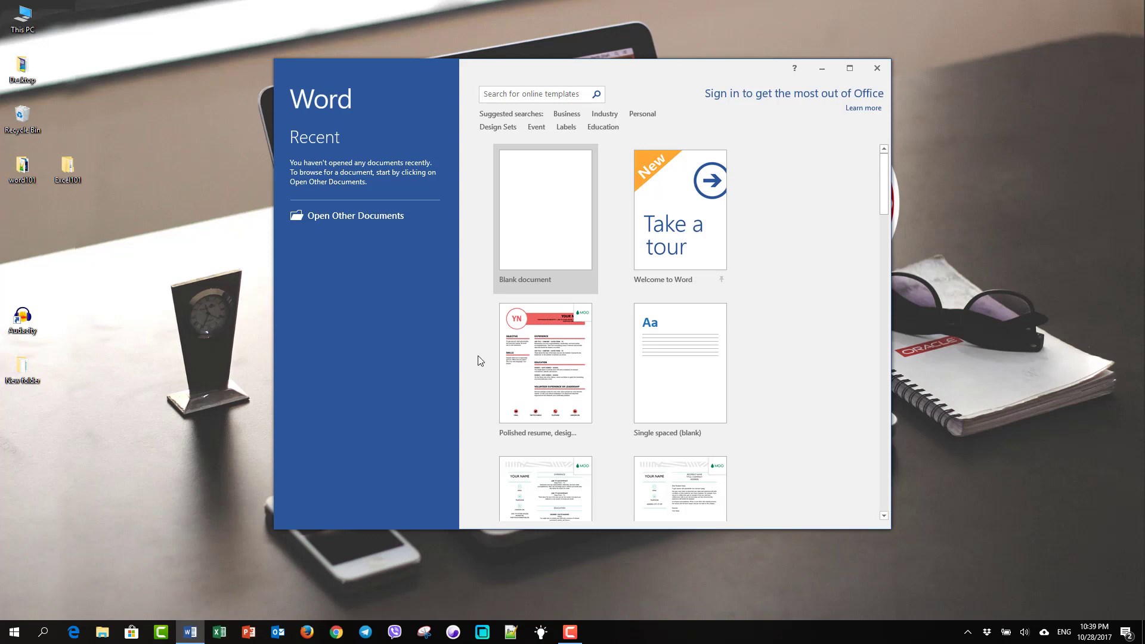
pyautogui.click(554, 222)
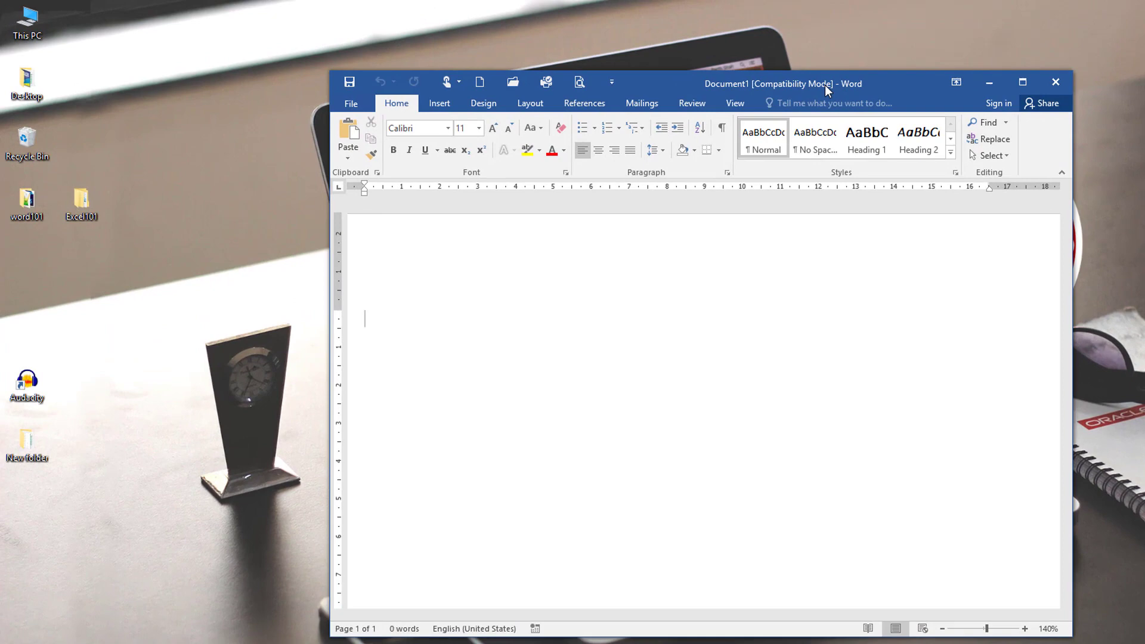
pyautogui.write('rean com')
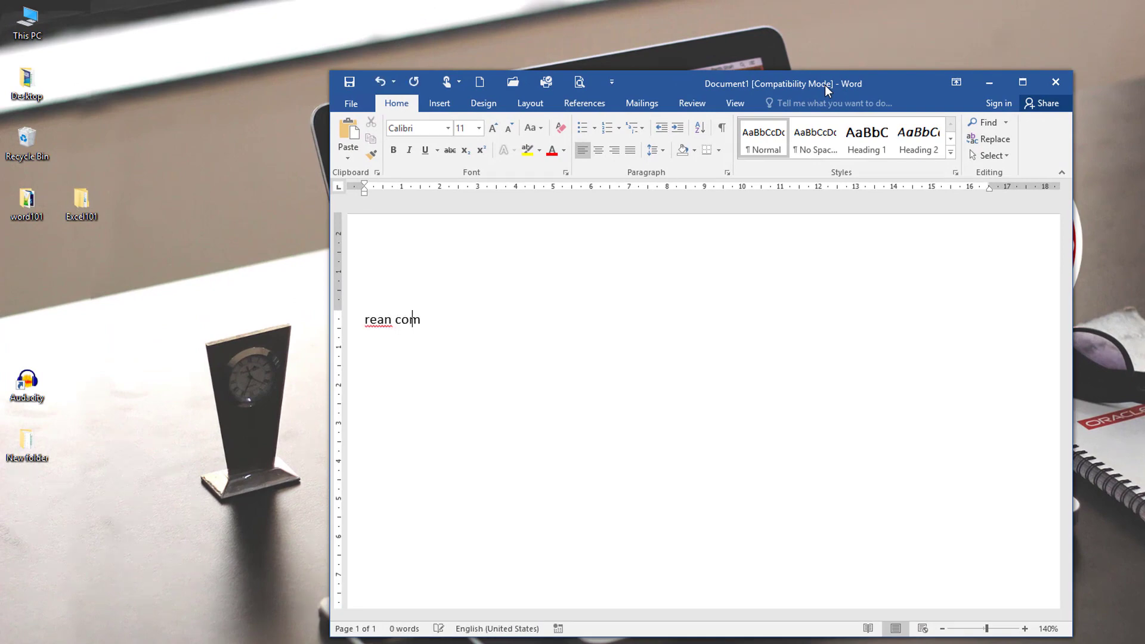
pyautogui.write('puter')
pyautogui.write('101')
# Save the document as rean computer101.doc in the Word 97-2003 format
pyautogui.click(348, 81)
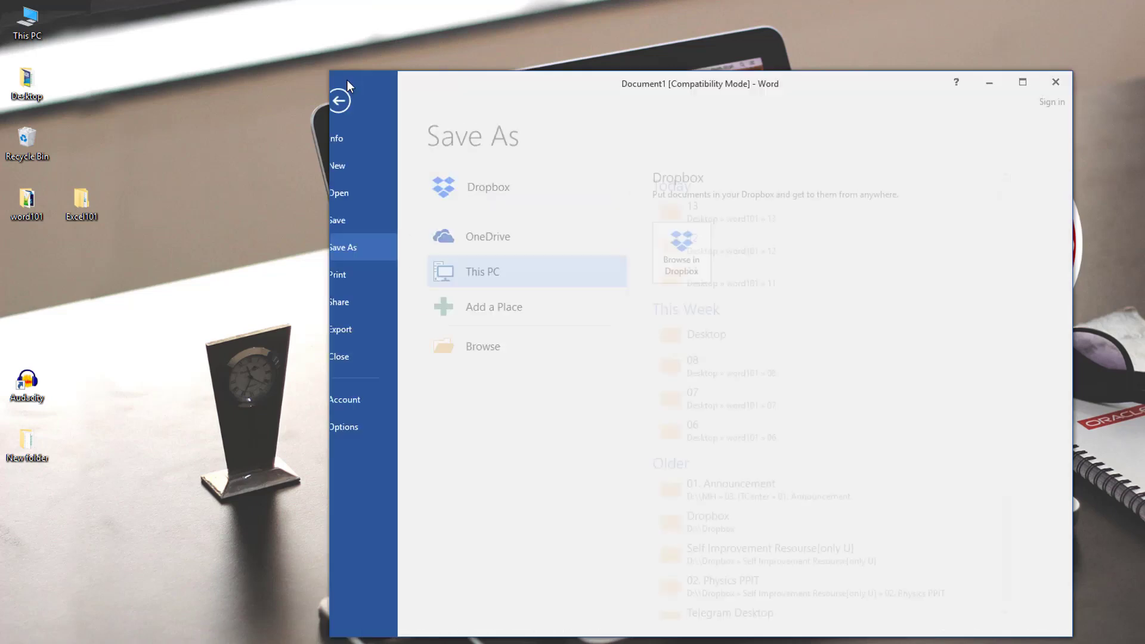
pyautogui.click(750, 211)
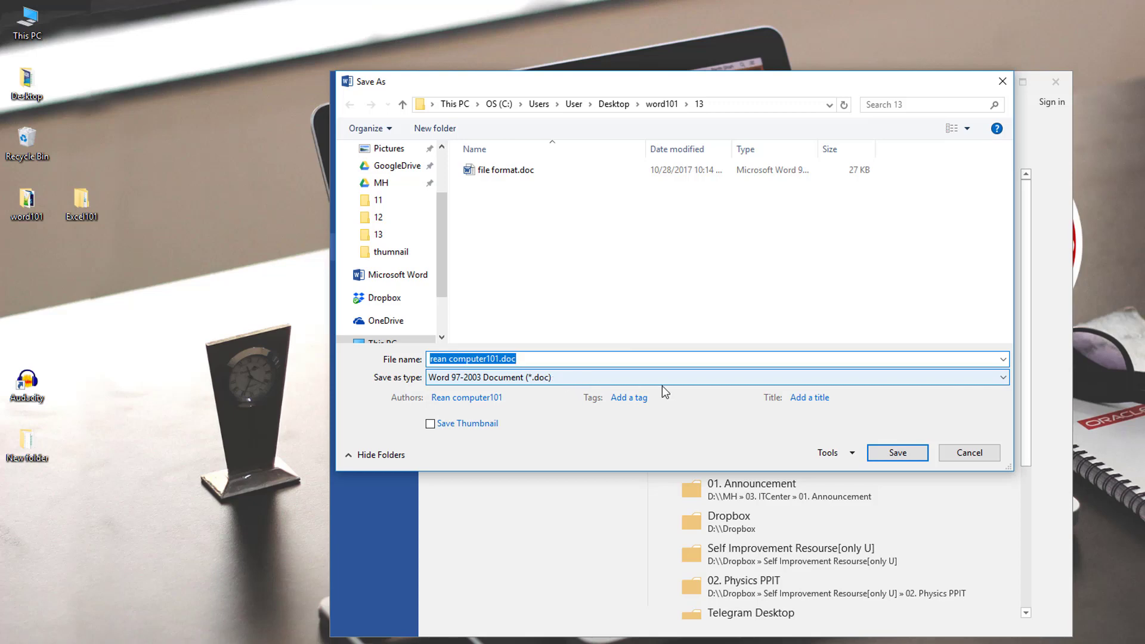
pyautogui.click(908, 452)
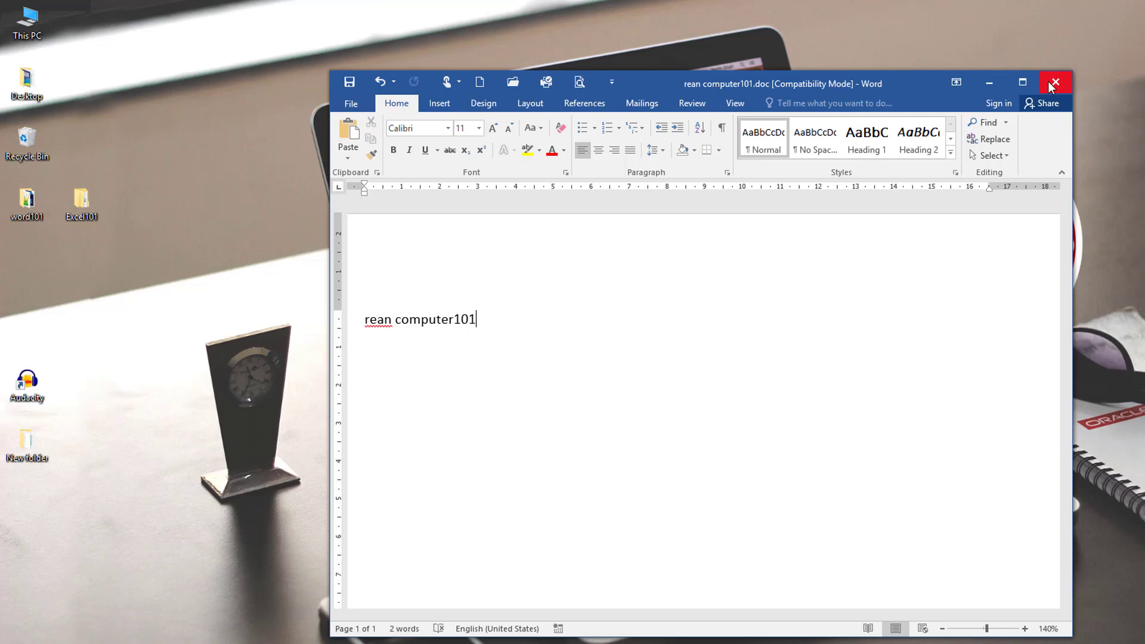
pyautogui.click(353, 104)
pyautogui.click(378, 248)
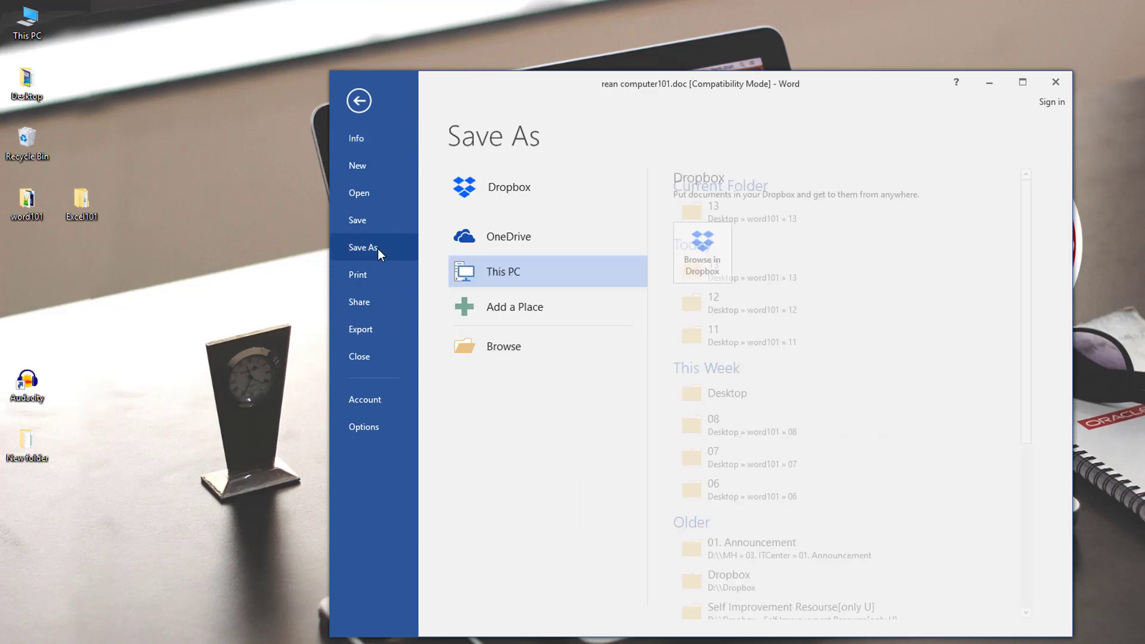
pyautogui.click(729, 215)
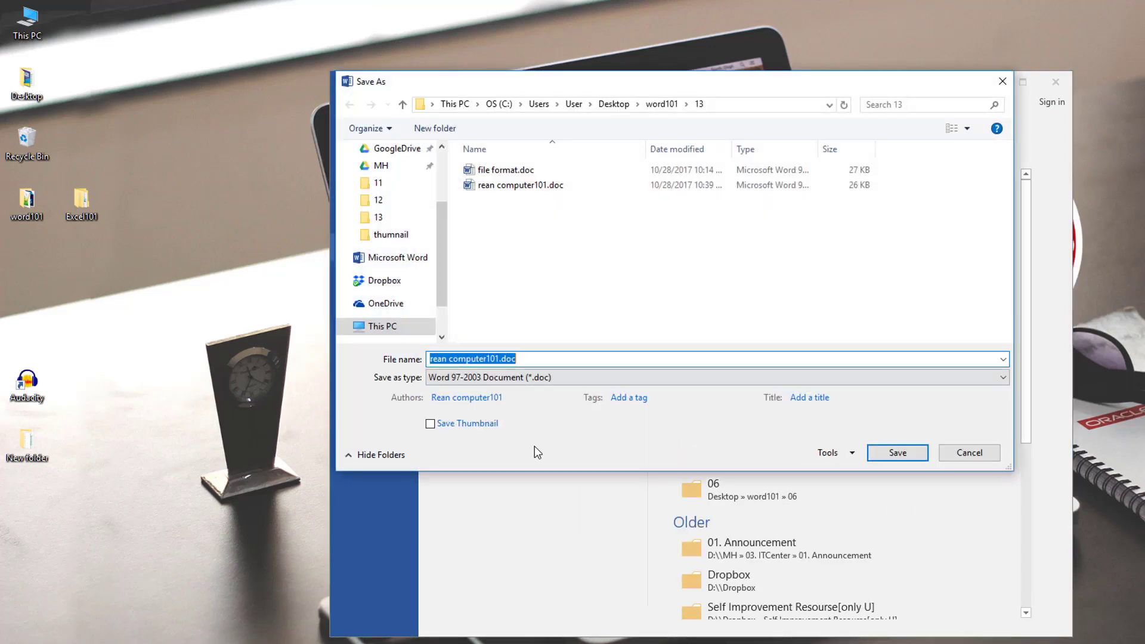
pyautogui.click(544, 381)
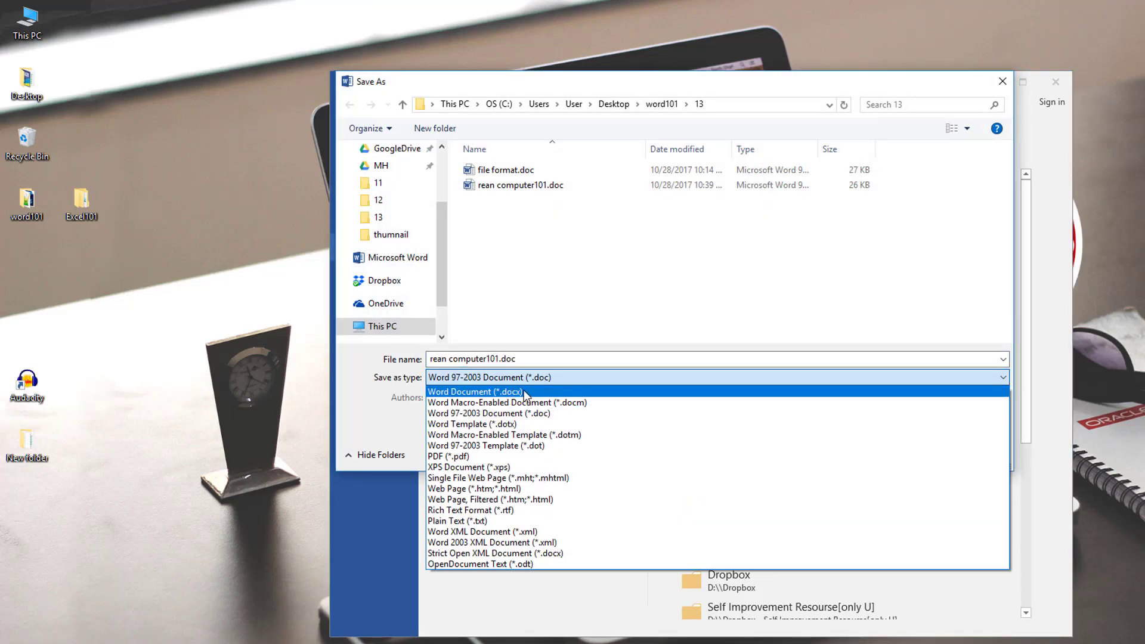
pyautogui.click(453, 413)
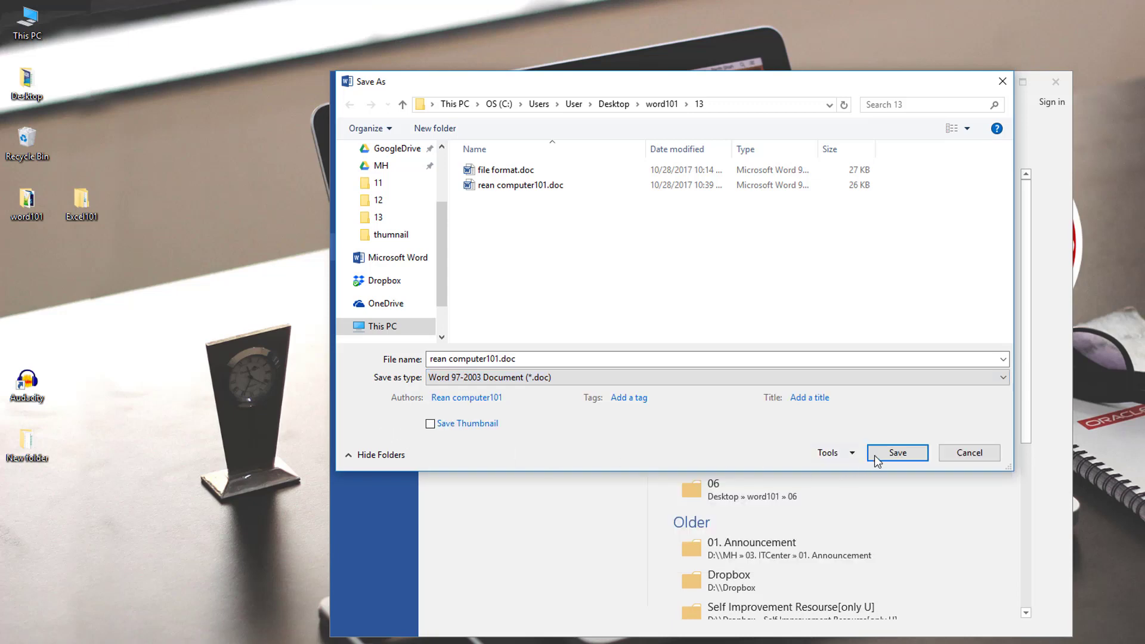
pyautogui.click(972, 458)
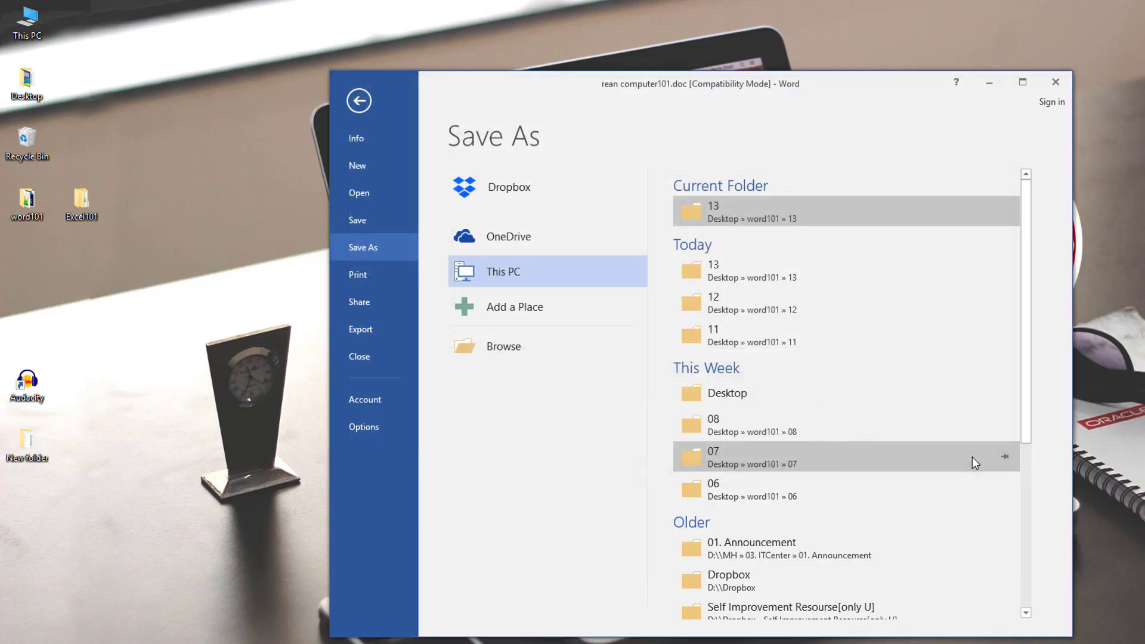
pyautogui.click(361, 96)
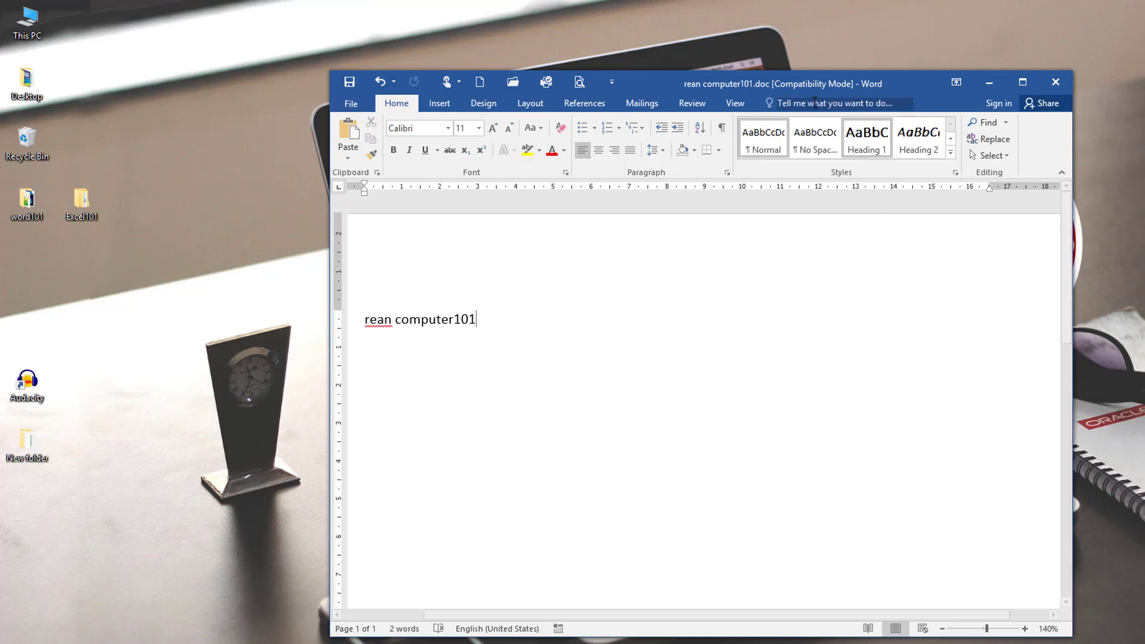
# Open Word Options from the File menu and move the dialog slightly right
pyautogui.click(358, 105)
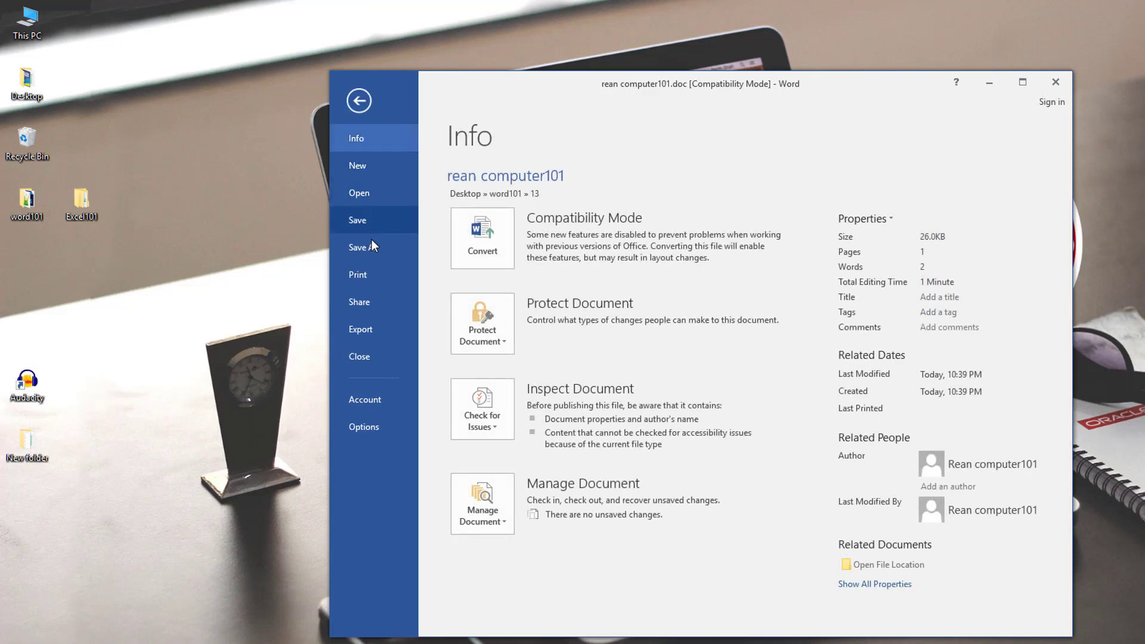
pyautogui.click(378, 428)
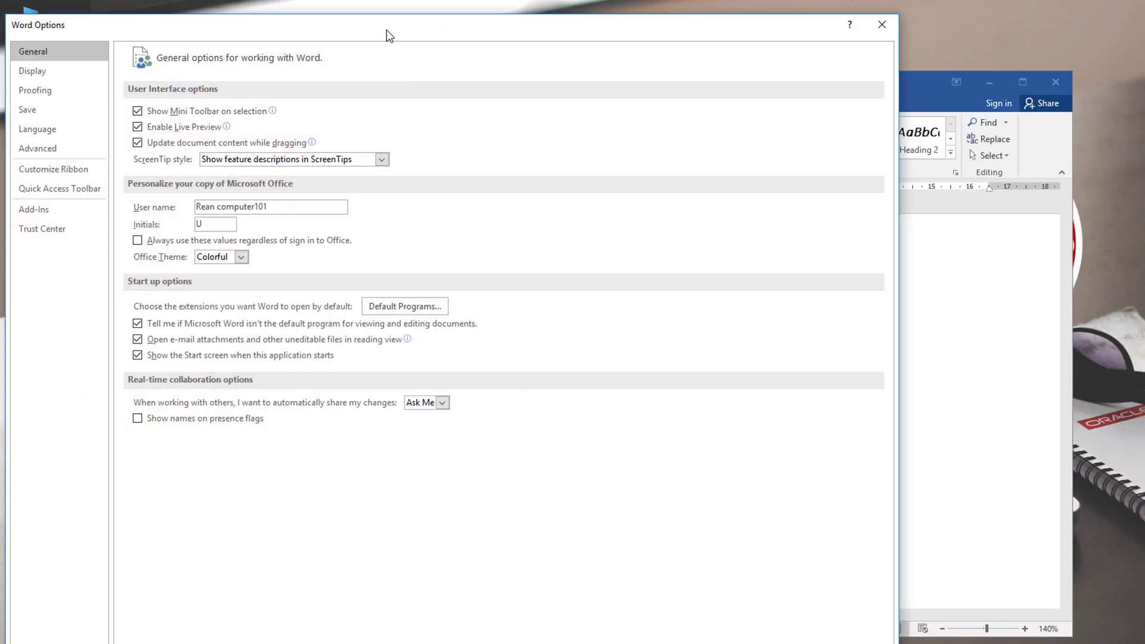
pyautogui.moveTo(385, 30); pyautogui.dragTo(442, 24)
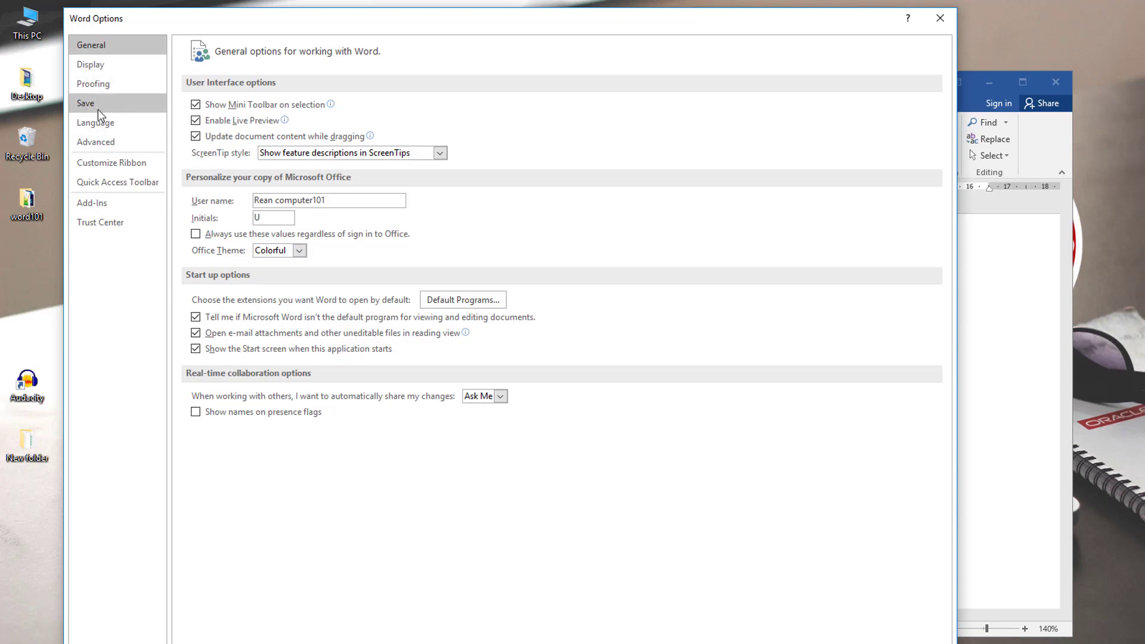
# Set the default save format to Word Document (*.docx), applying it to other Office apps
pyautogui.click(116, 107)
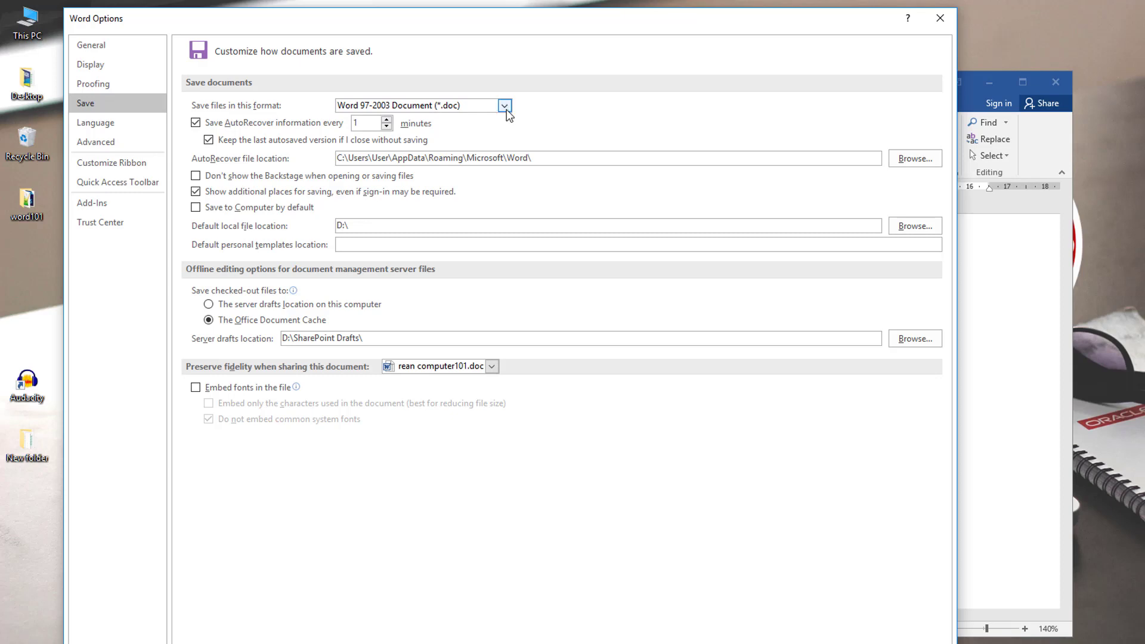
pyautogui.click(504, 106)
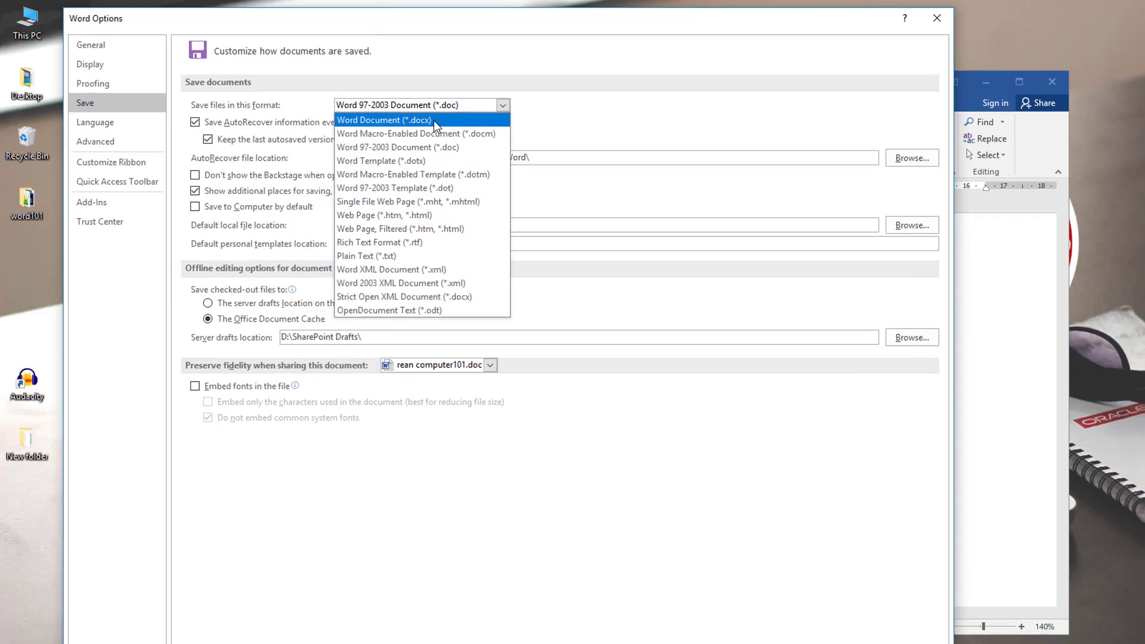
pyautogui.click(435, 121)
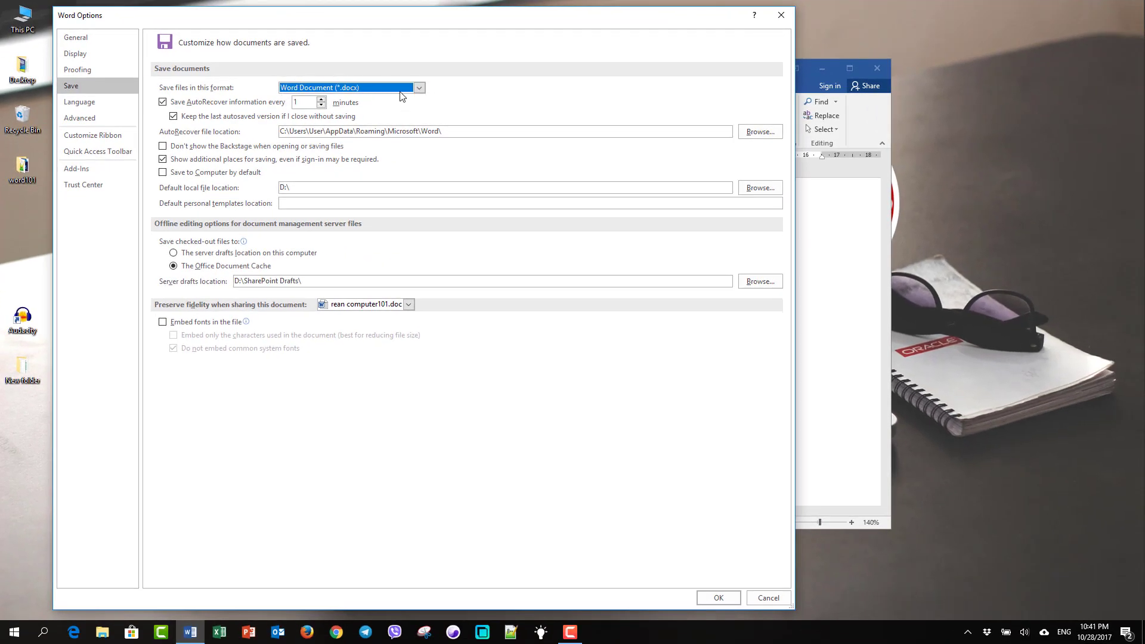
pyautogui.click(709, 597)
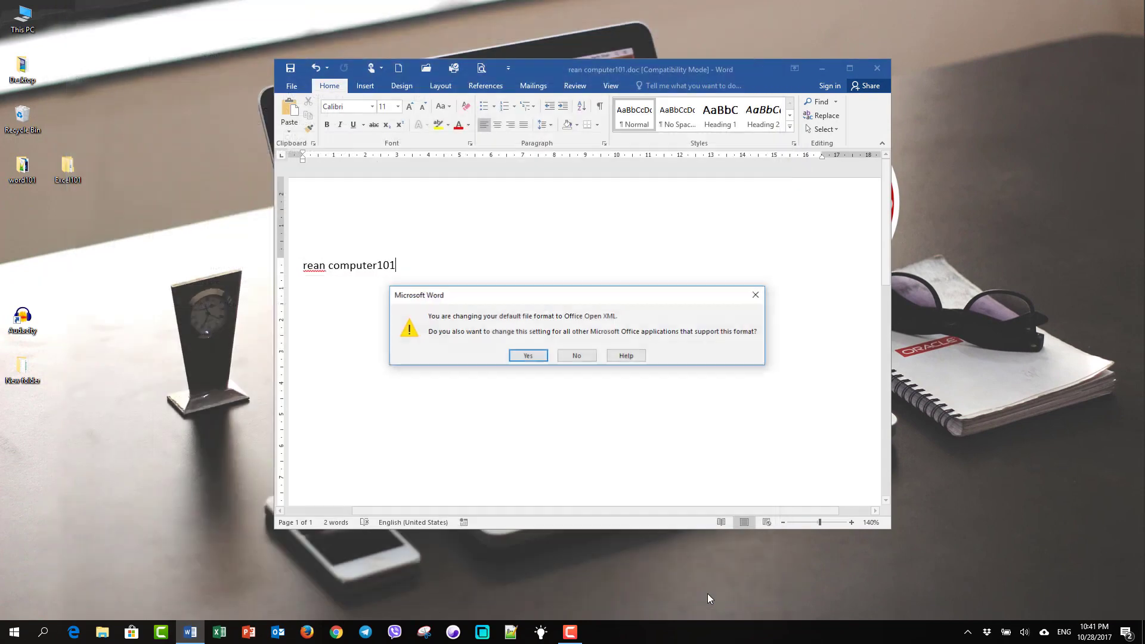
pyautogui.click(527, 357)
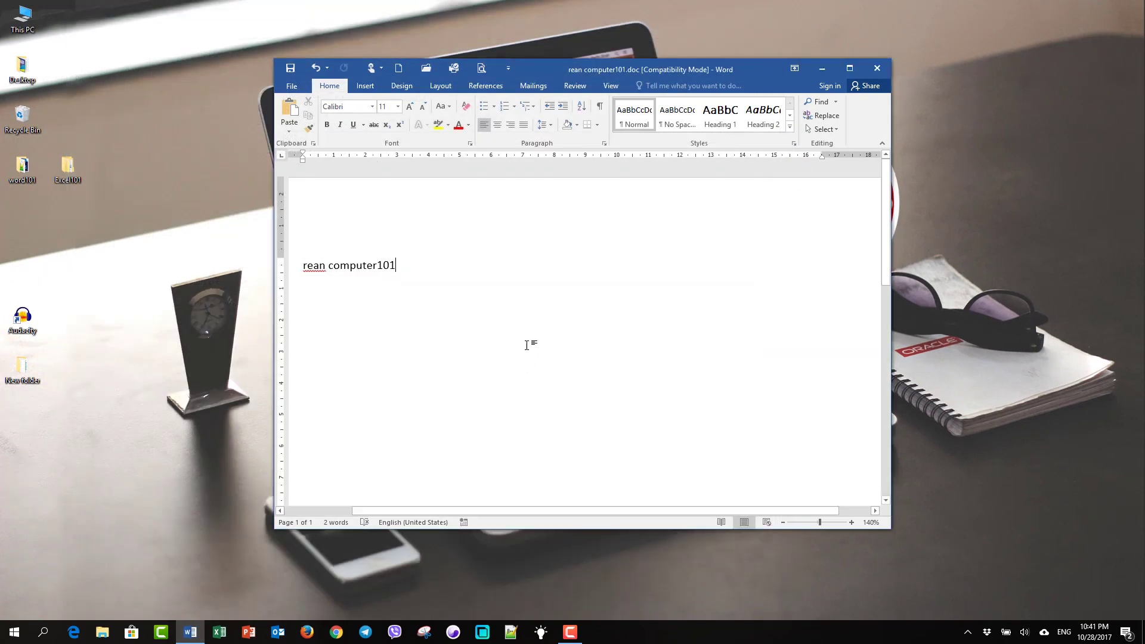
# Restart Word with a blank document and bring up Save As in folder 13, defaulting to Doc1.docx
pyautogui.click(878, 69)
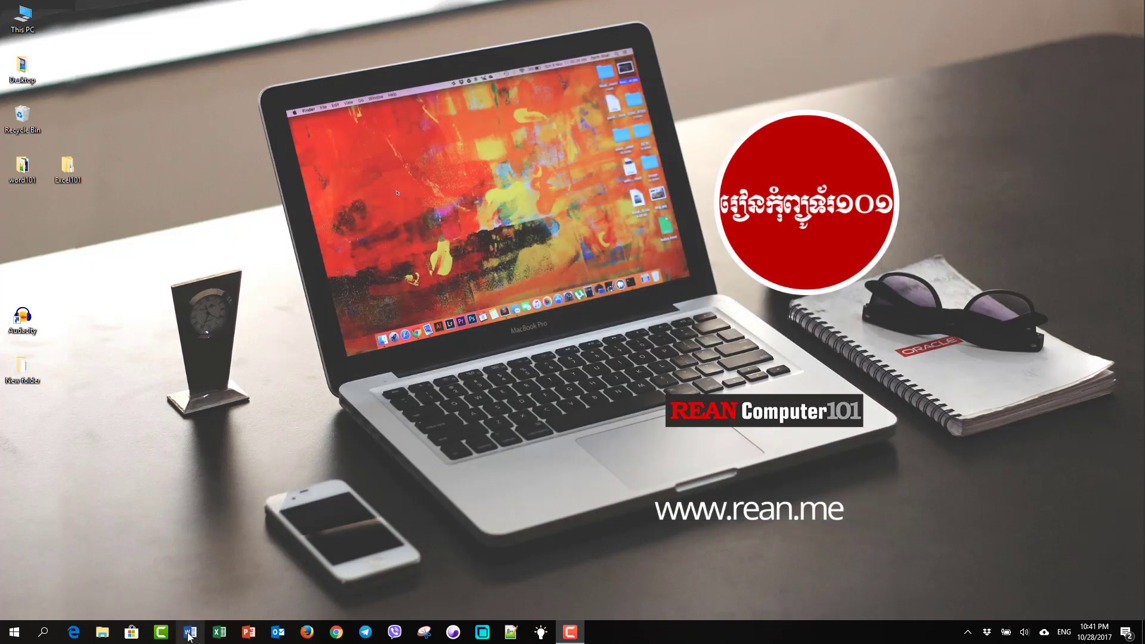
pyautogui.click(190, 632)
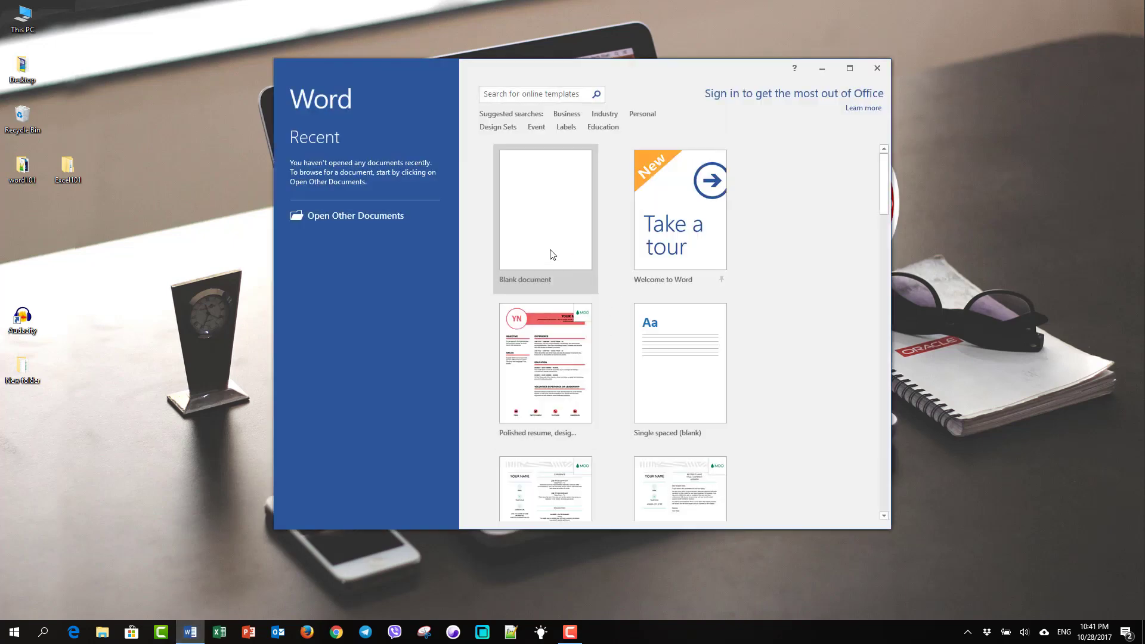
pyautogui.click(551, 255)
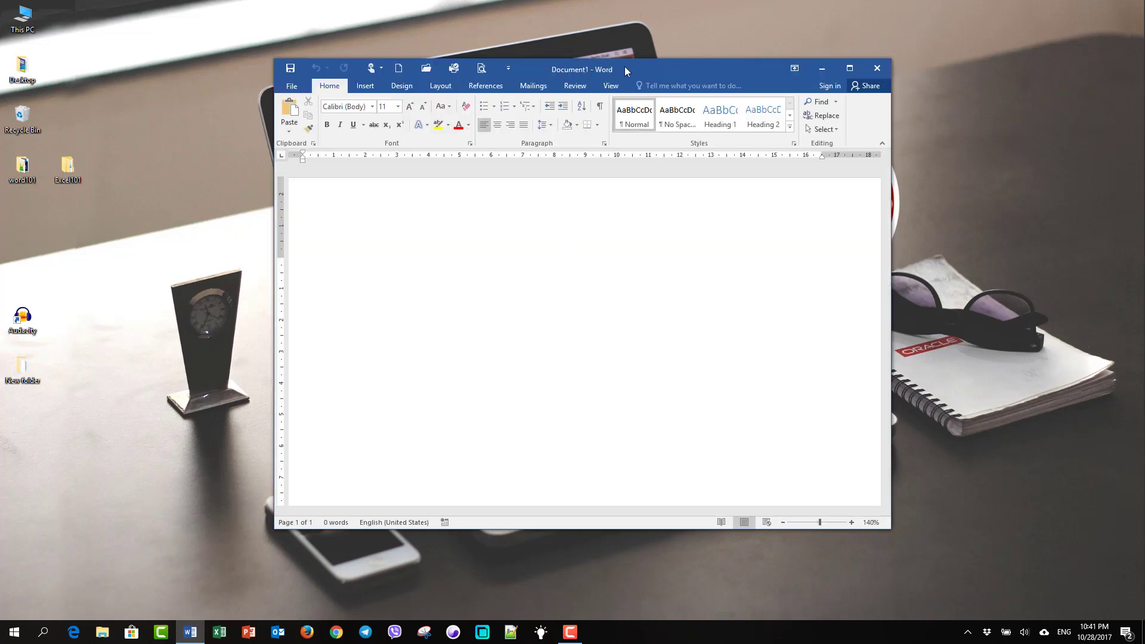
pyautogui.click(292, 87)
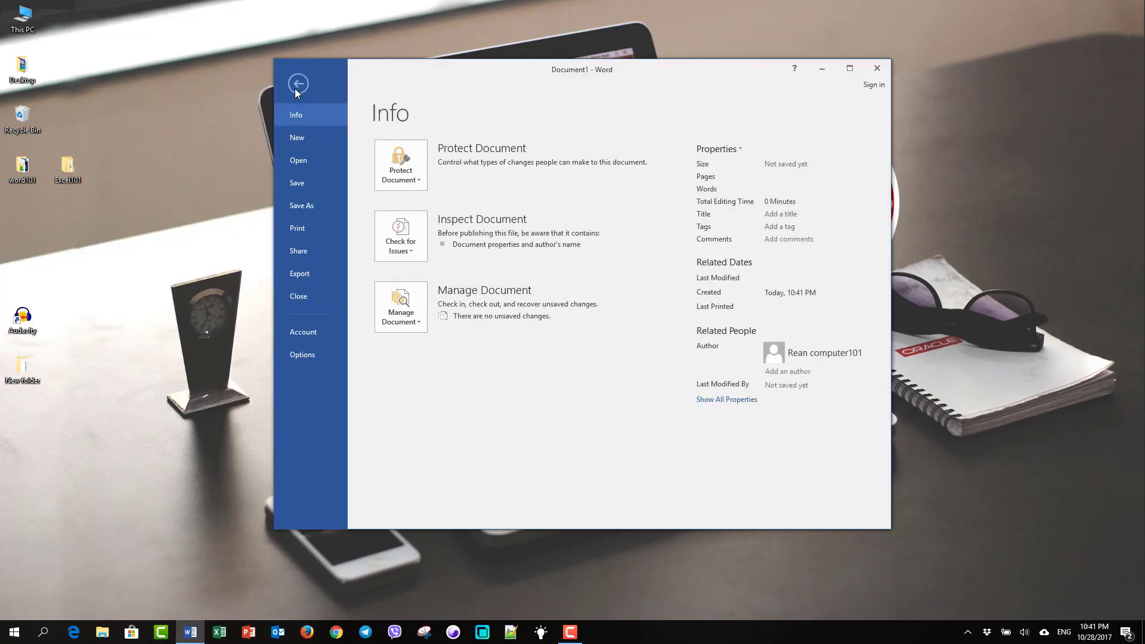
pyautogui.click(301, 189)
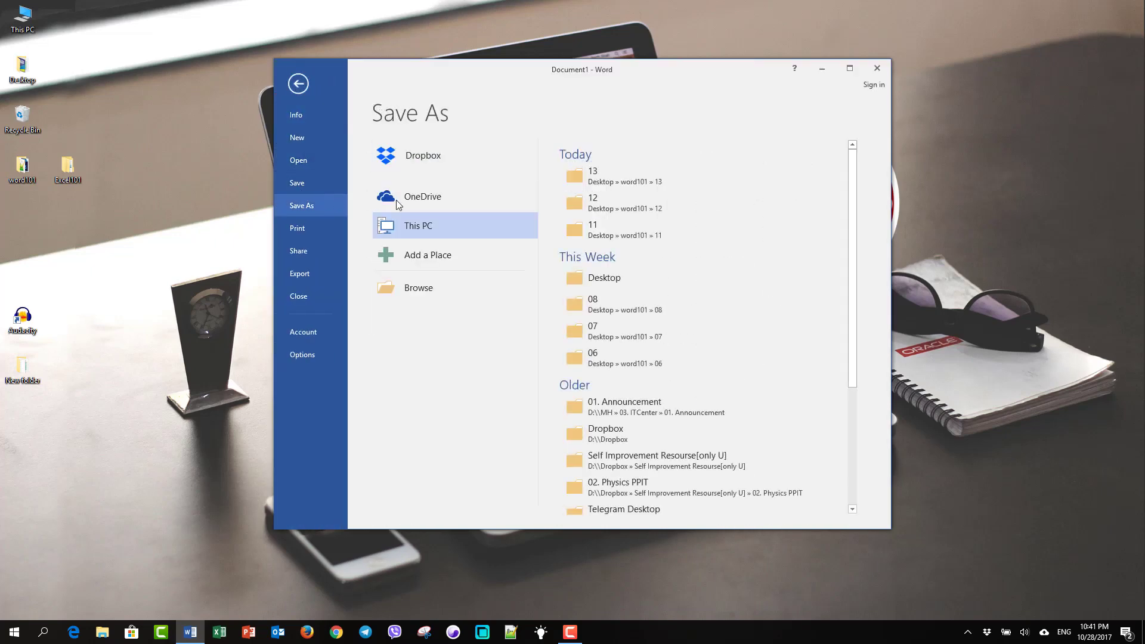
pyautogui.click(607, 177)
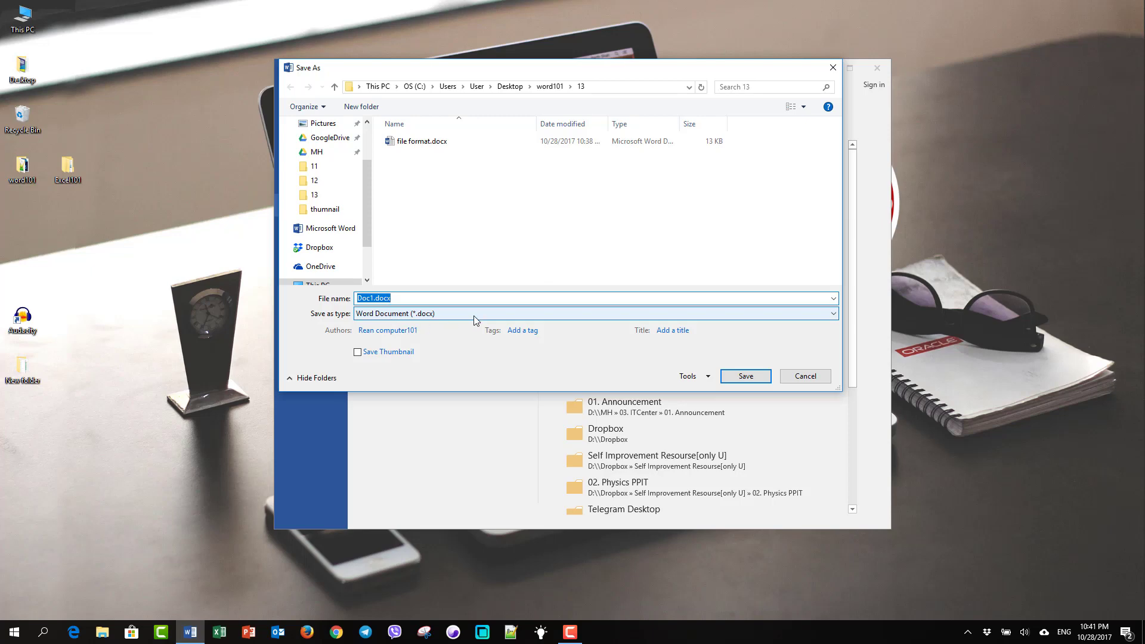
pyautogui.click(746, 377)
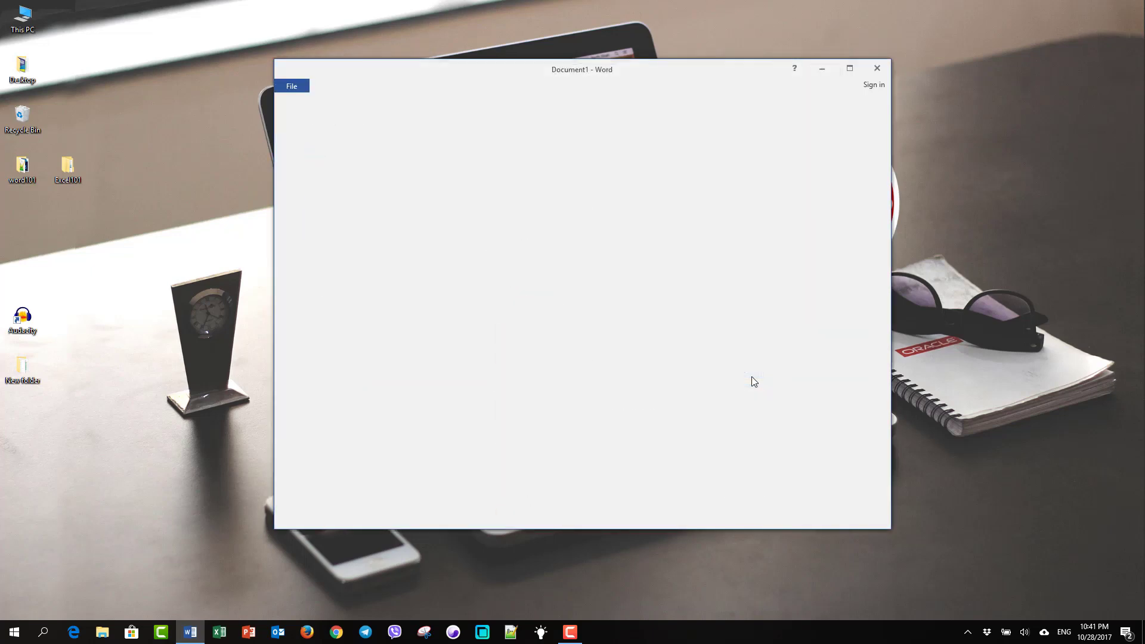